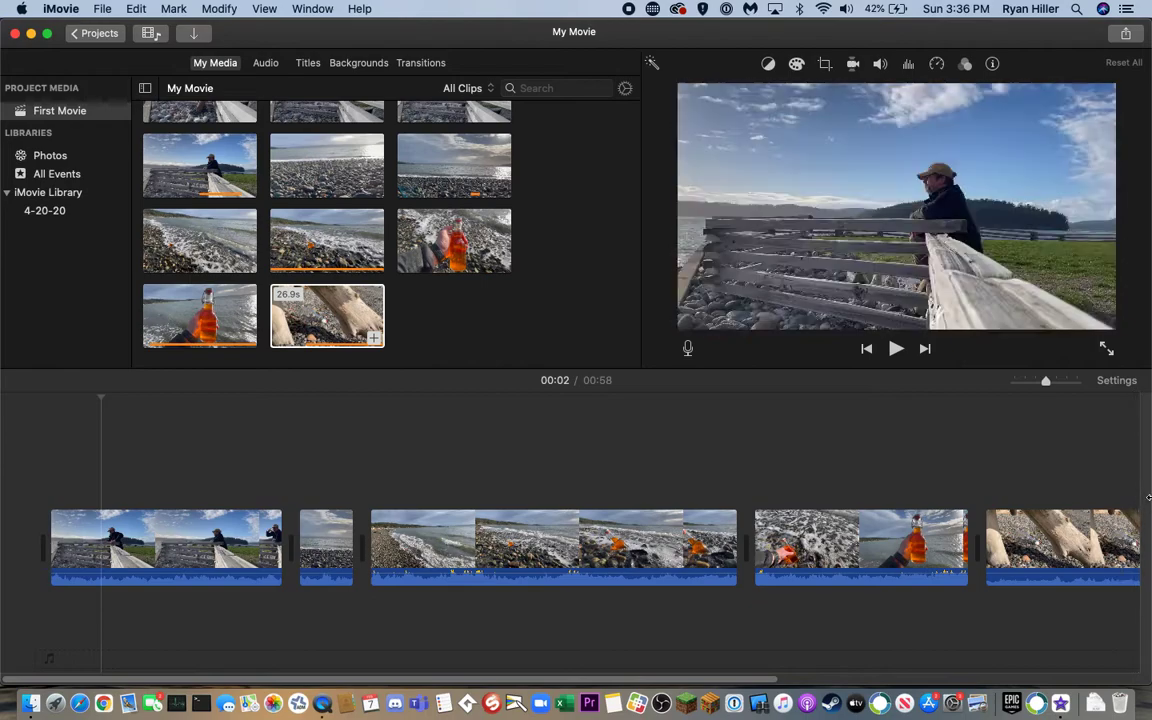
# - Display the collection of available transitions for the movie's clips
pyautogui.hscroll(3, 1117, 543)
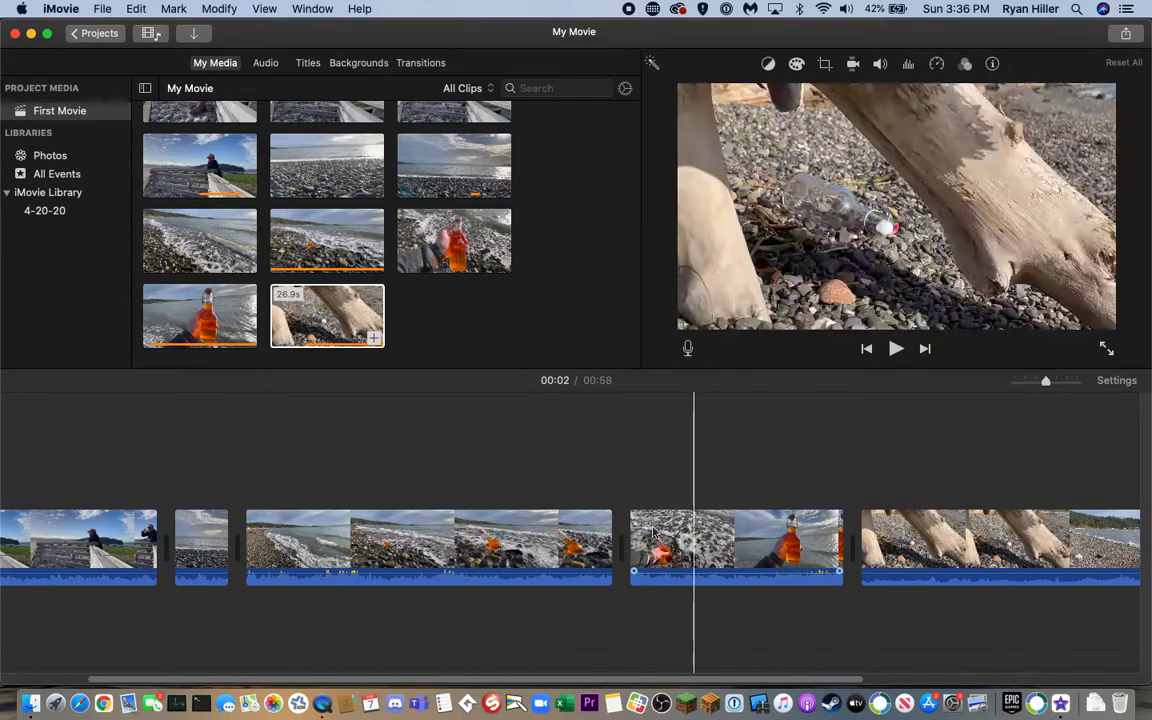
pyautogui.hscroll(-3, 180, 494)
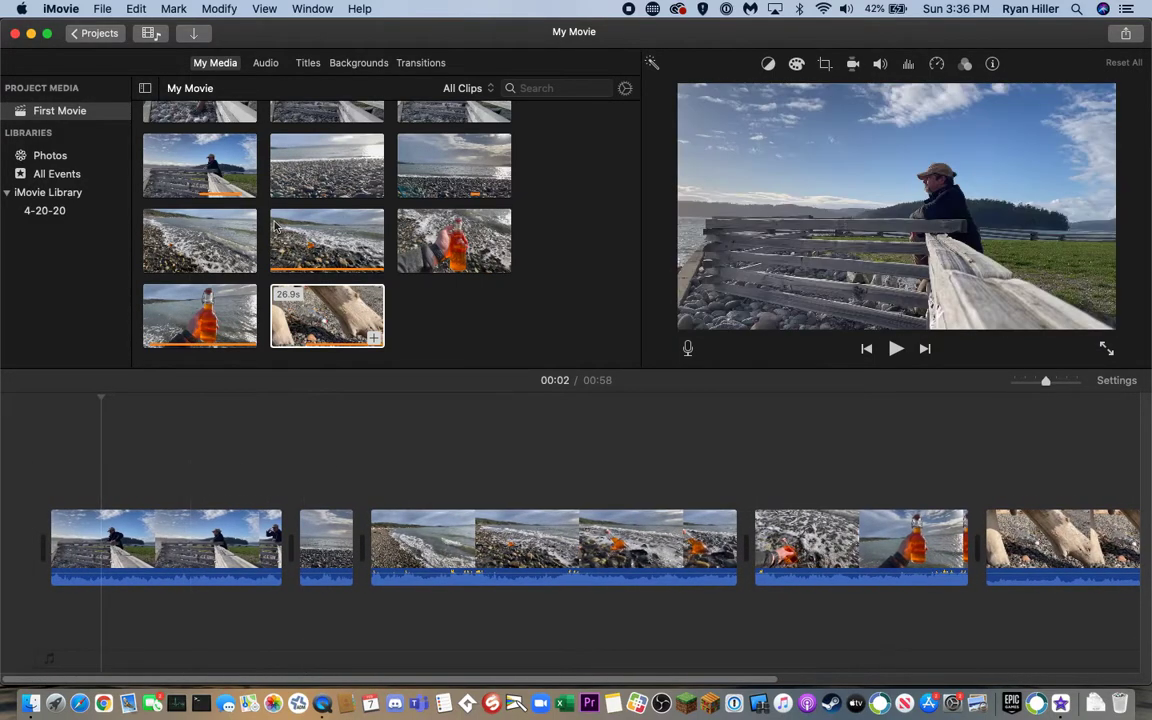
pyautogui.click(421, 63)
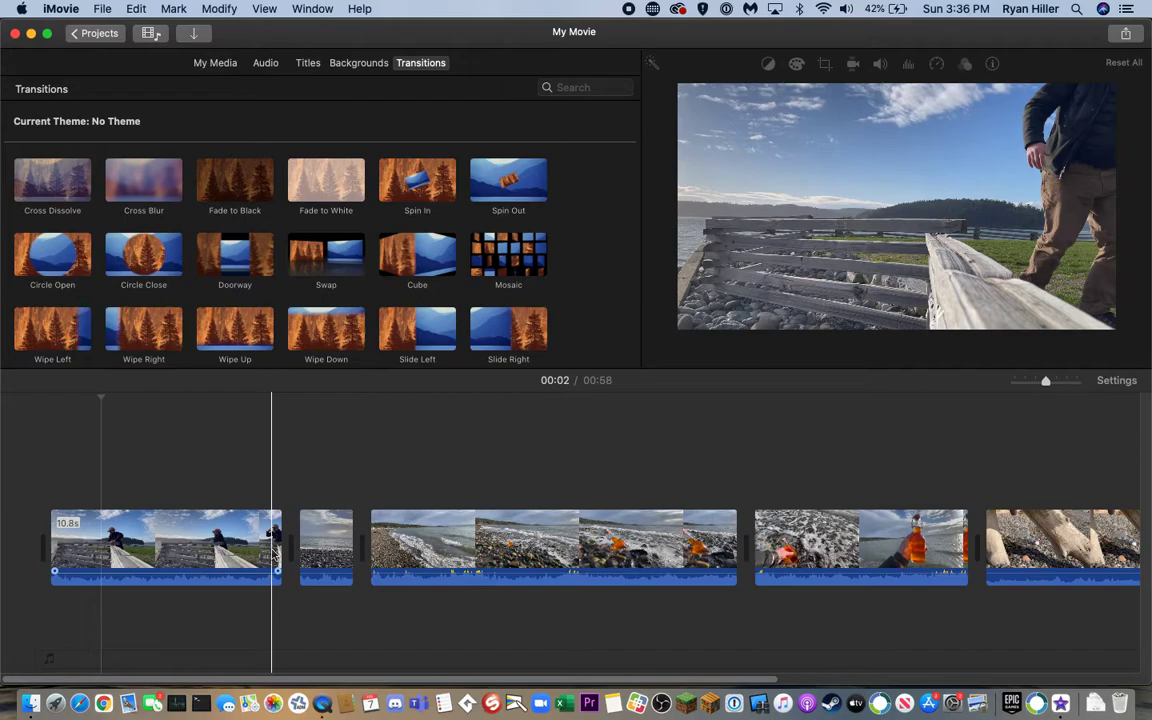
# - Play the movie from late in the first clip to review the cuts between the first three clips
pyautogui.click(239, 545)
pyautogui.click(896, 352)
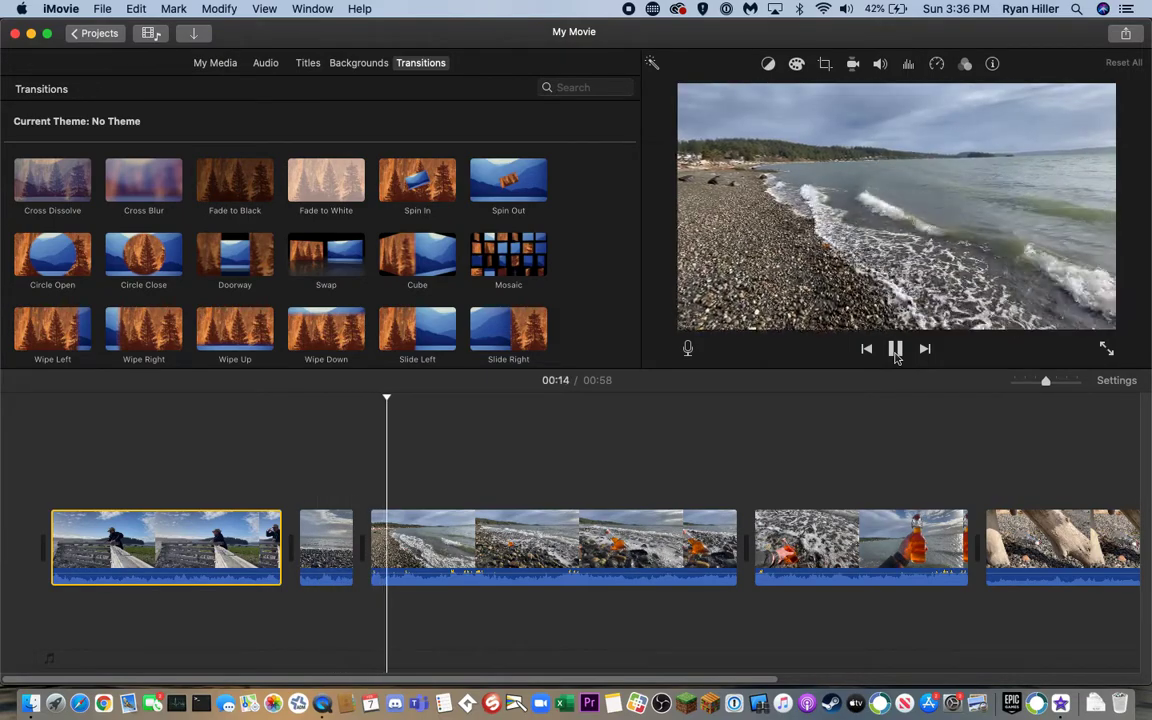
pyautogui.click(256, 532)
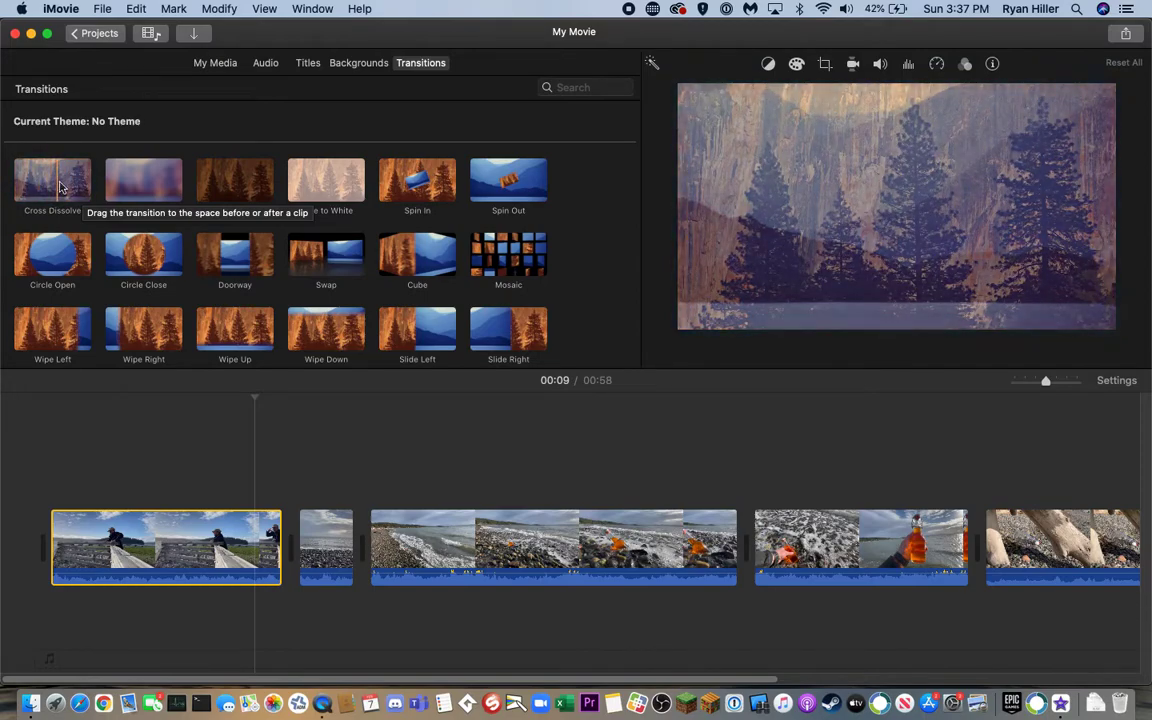
# - Add a Cross Dissolve transition between the first and second clips and play it back
pyautogui.moveTo(59, 186); pyautogui.dragTo(281, 557)
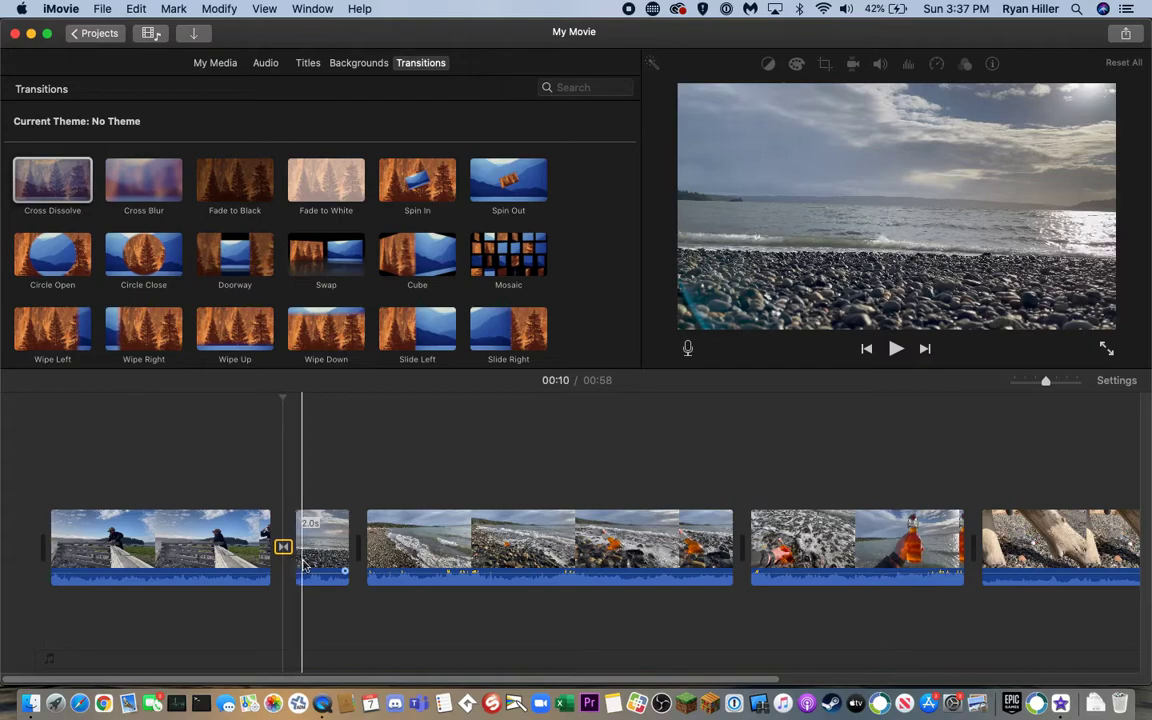
pyautogui.click(236, 560)
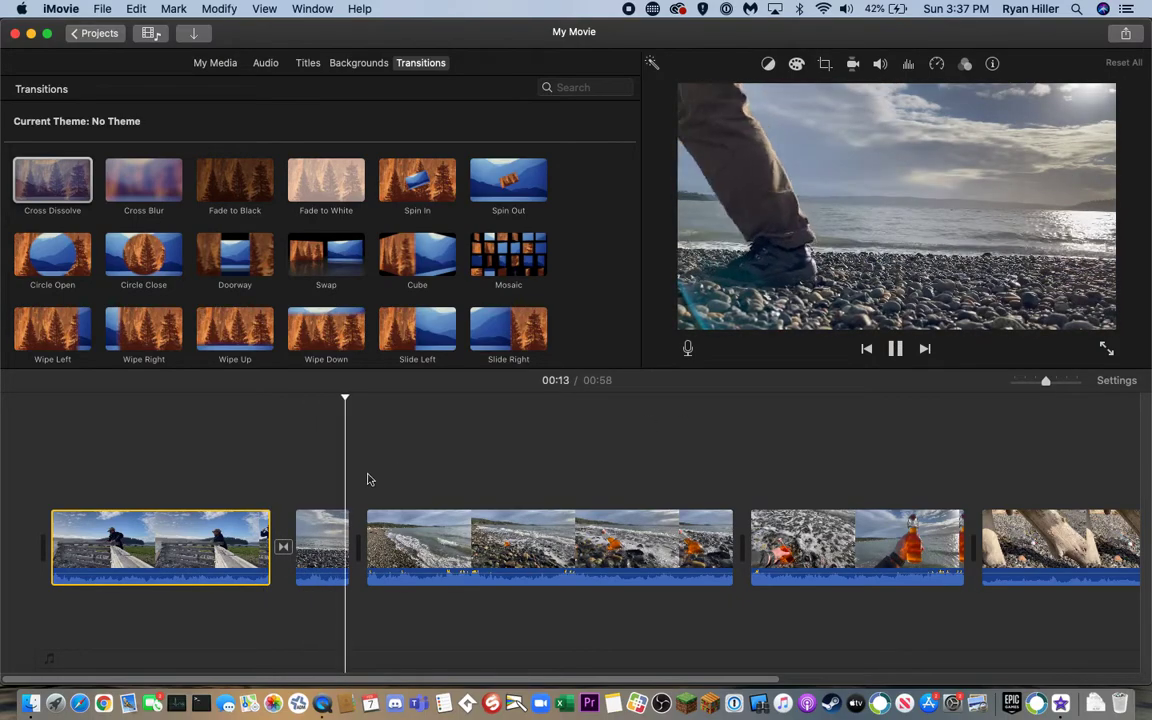
pyautogui.click(219, 480)
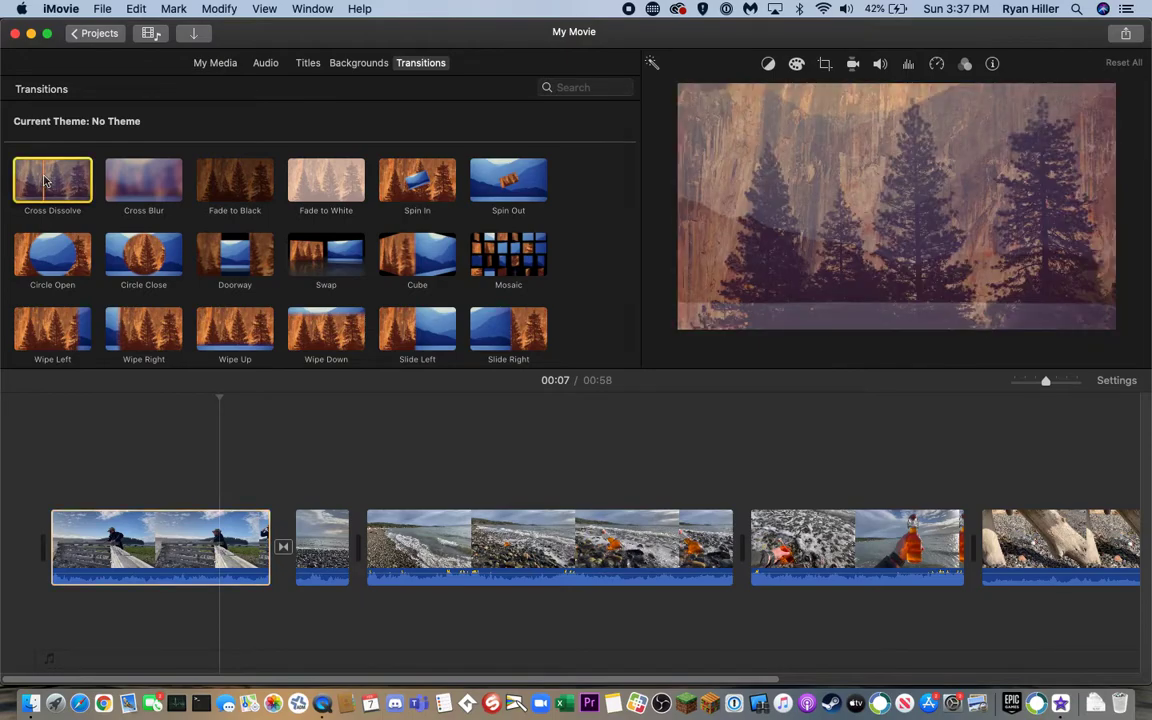
# - Delete the Cross Dissolve transition between the first and second clips
pyautogui.moveTo(44, 180)
pyautogui.mouseDown()
pyautogui.moveTo(235, 500)
pyautogui.moveTo(62, 171)
pyautogui.mouseUp()
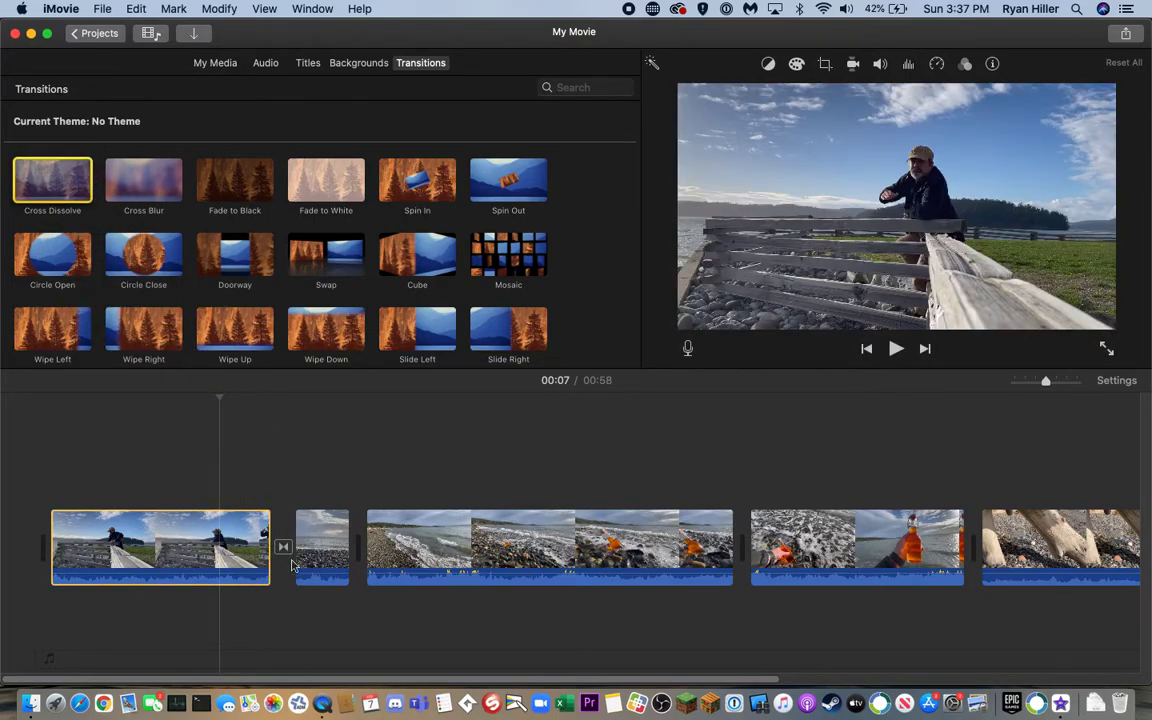
pyautogui.click(283, 547)
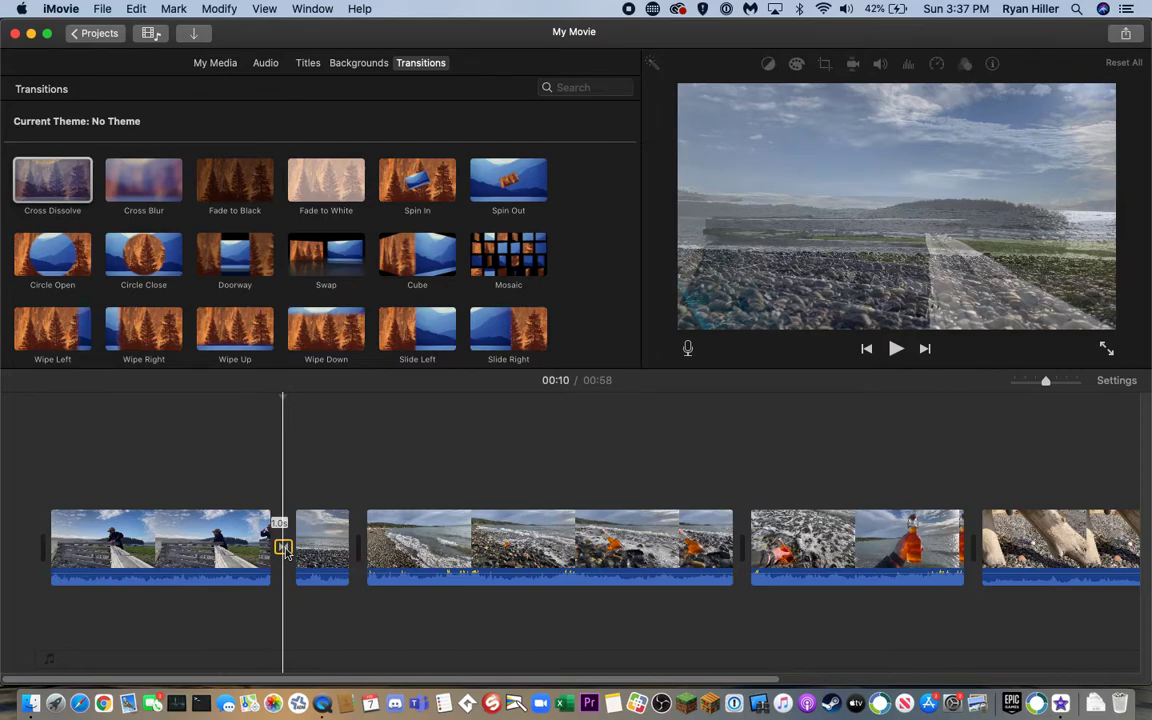
pyautogui.press('Delete')
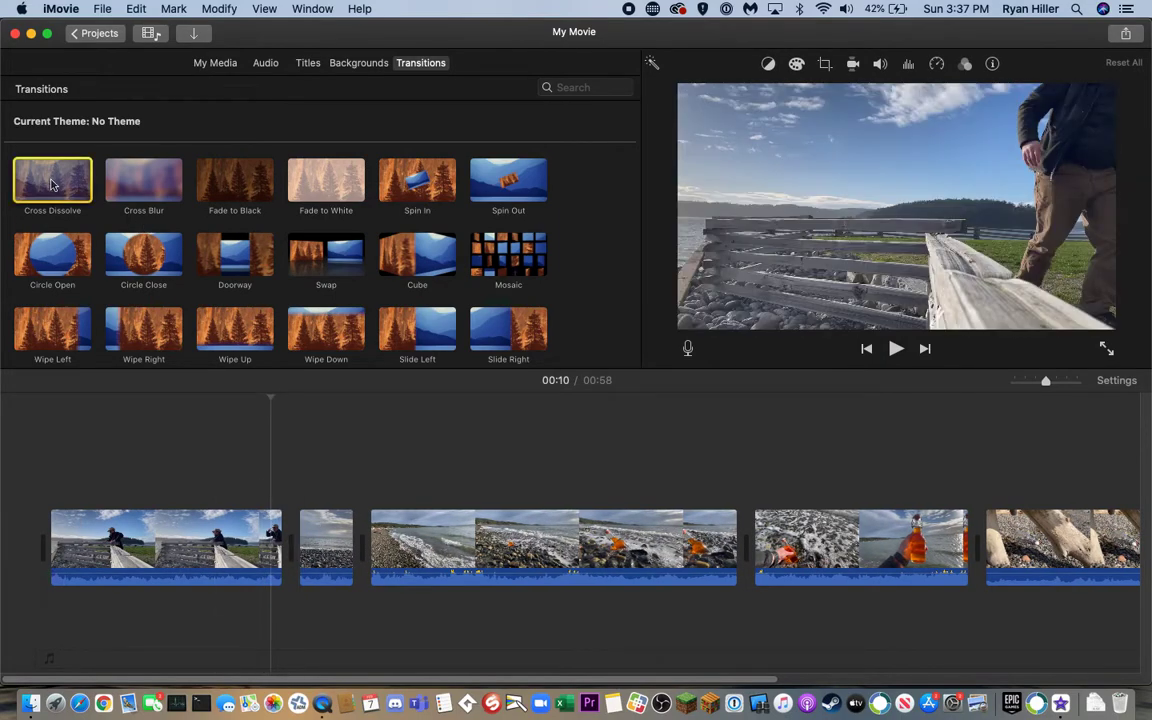
# - Add Cross Dissolve transitions between the first and second clips and between the second and third clips
pyautogui.moveTo(52, 184); pyautogui.dragTo(278, 565)
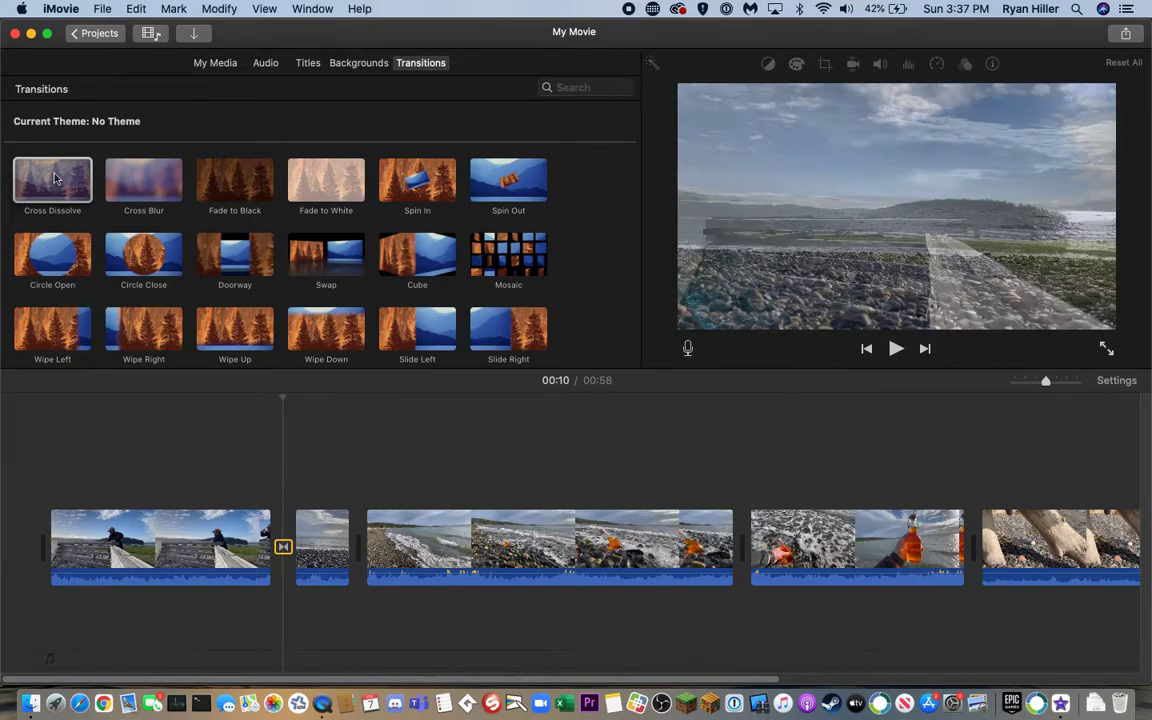
pyautogui.moveTo(55, 178); pyautogui.dragTo(361, 548)
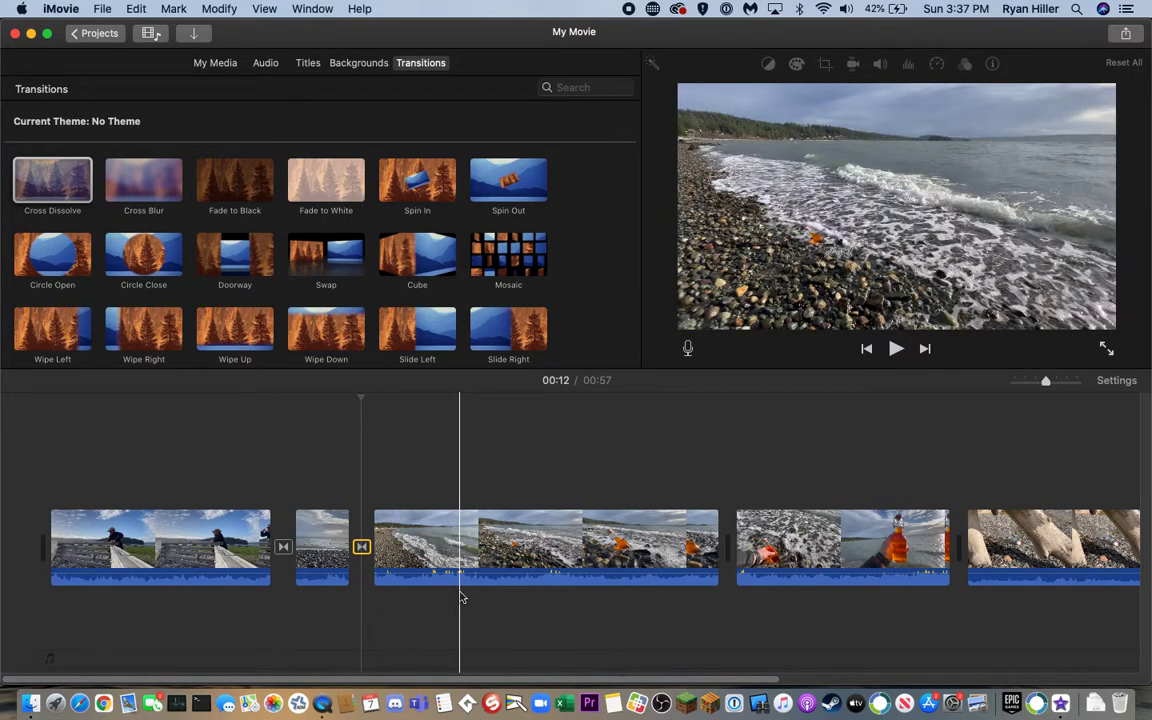
# - Add a Fade to Black transition between the bottle-pickup clip and the final driftwood clip
pyautogui.hscroll(10, 460, 597)
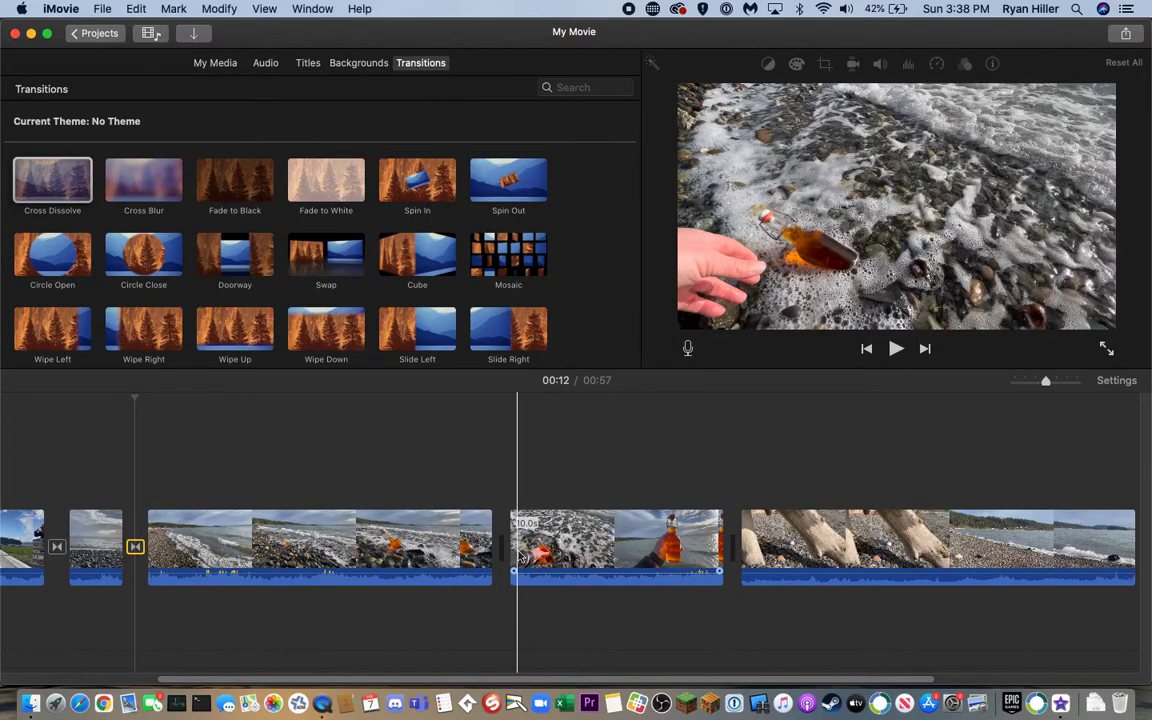
pyautogui.click(488, 556)
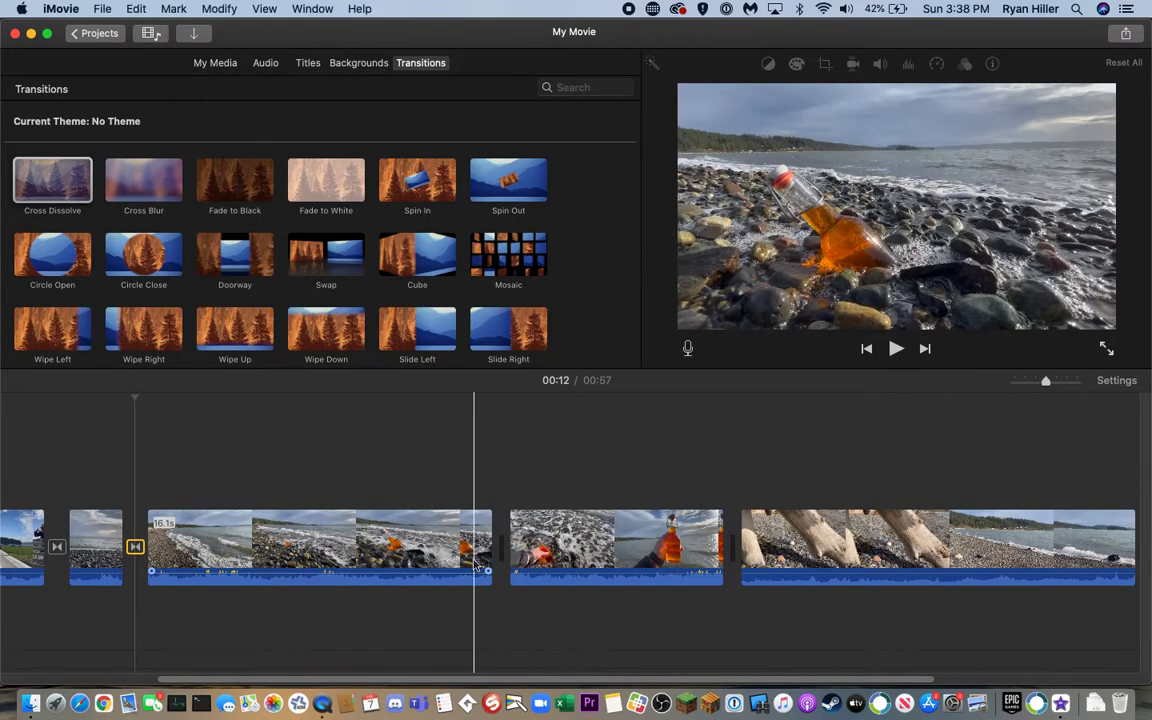
pyautogui.click(670, 566)
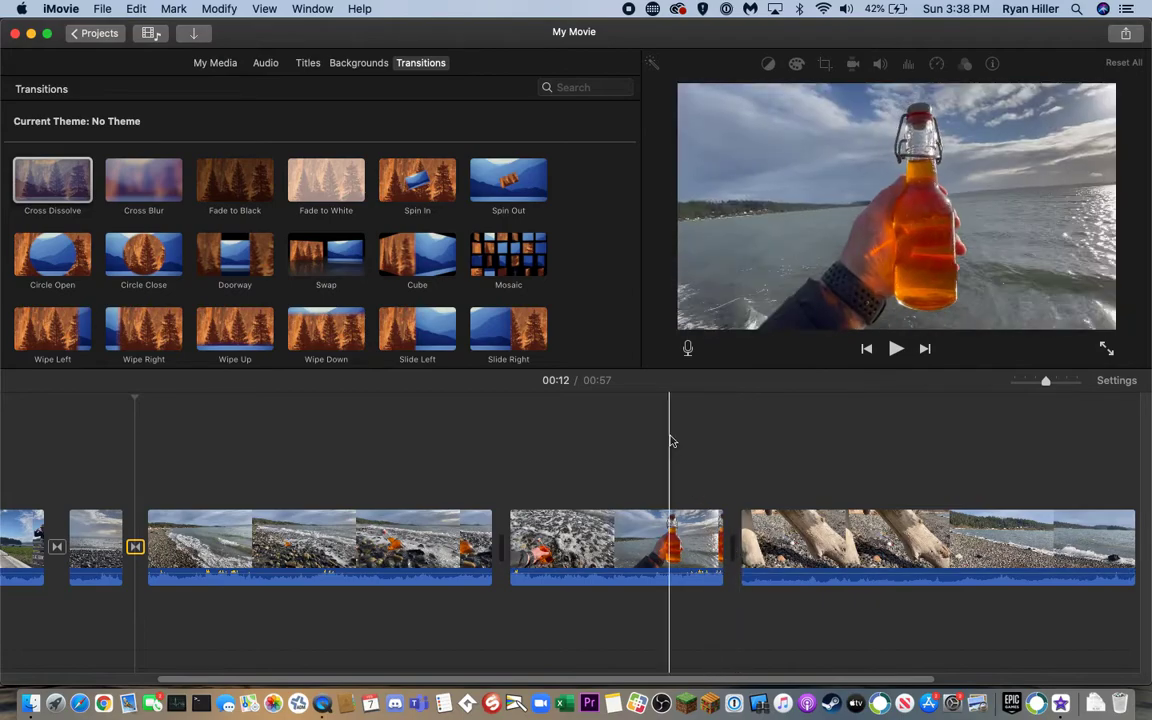
pyautogui.moveTo(235, 183); pyautogui.dragTo(695, 546)
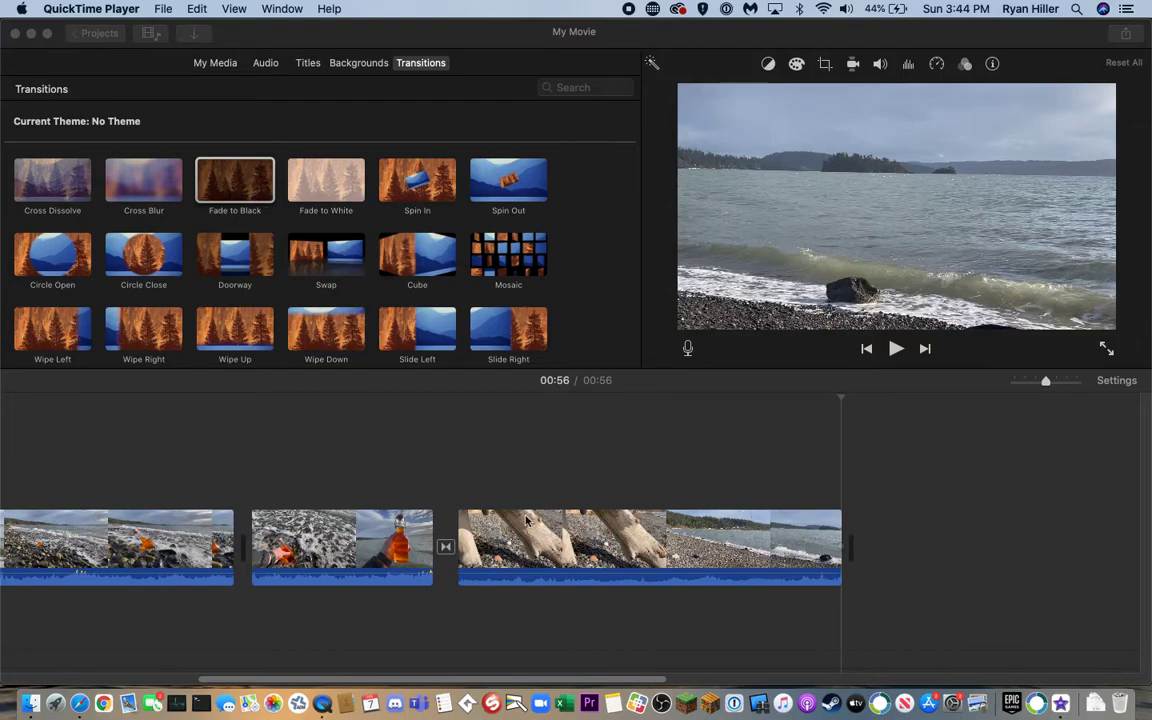
# - Add a Fade to Black transition after the last clip and play the movie's ending
pyautogui.click(230, 178)
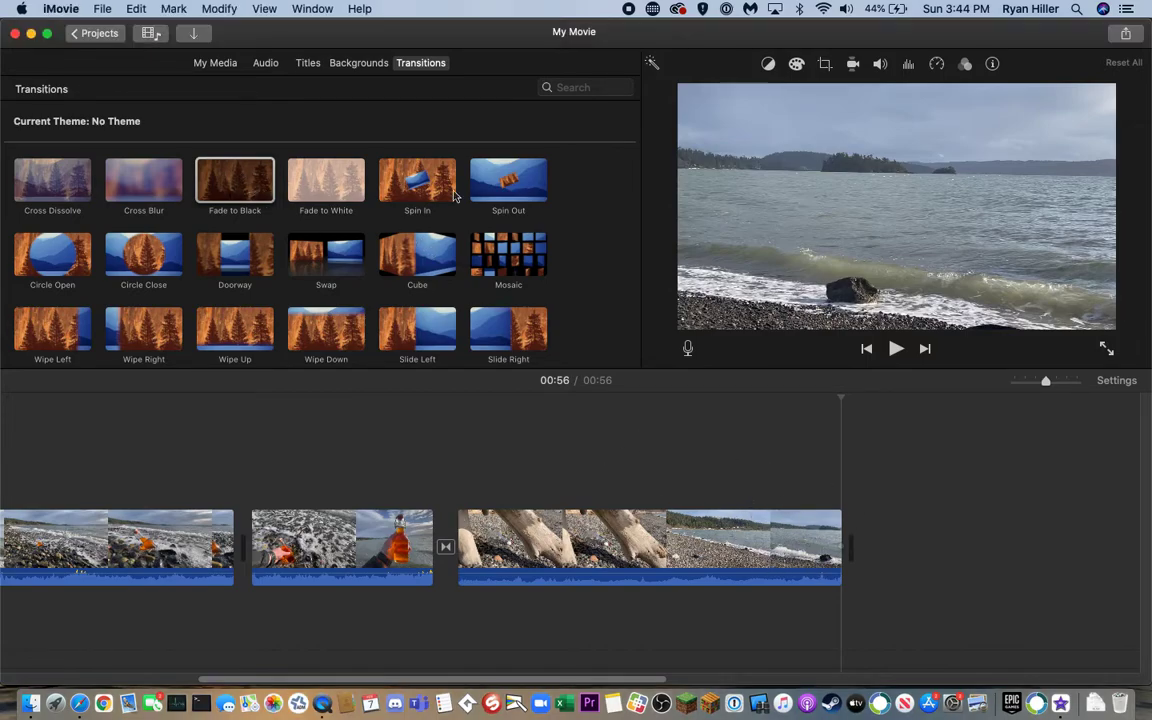
pyautogui.moveTo(242, 184); pyautogui.dragTo(928, 525)
pyautogui.moveTo(852, 538); pyautogui.dragTo(836, 545)
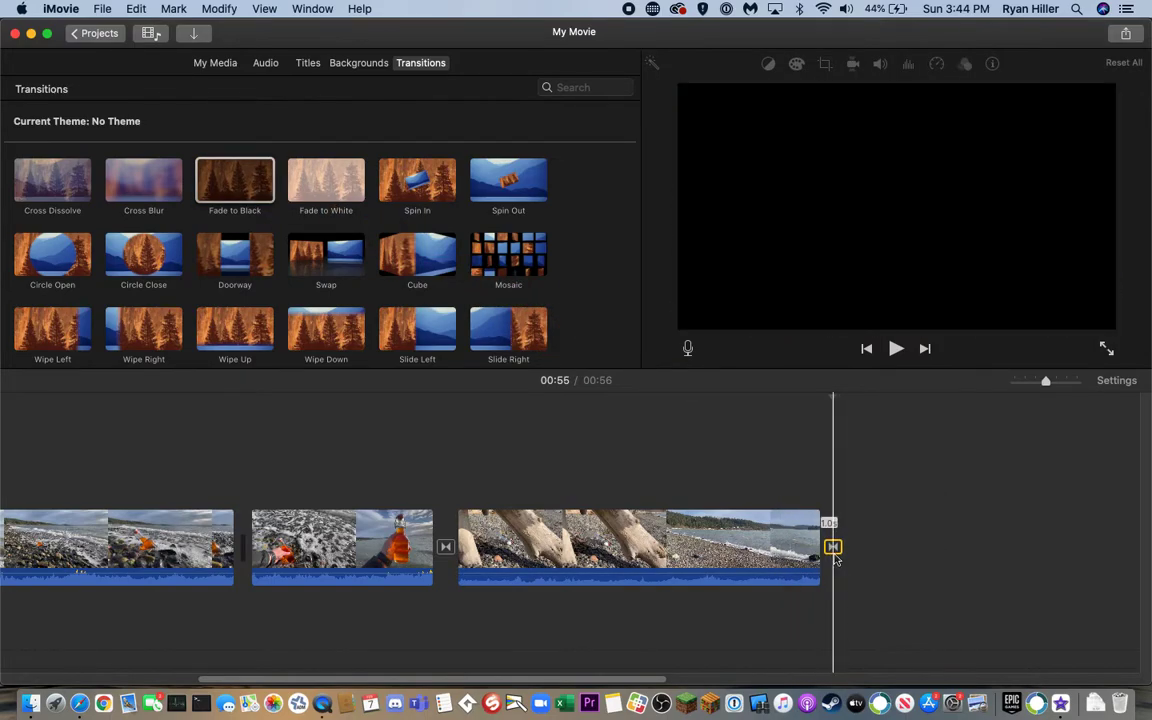
pyautogui.click(802, 545)
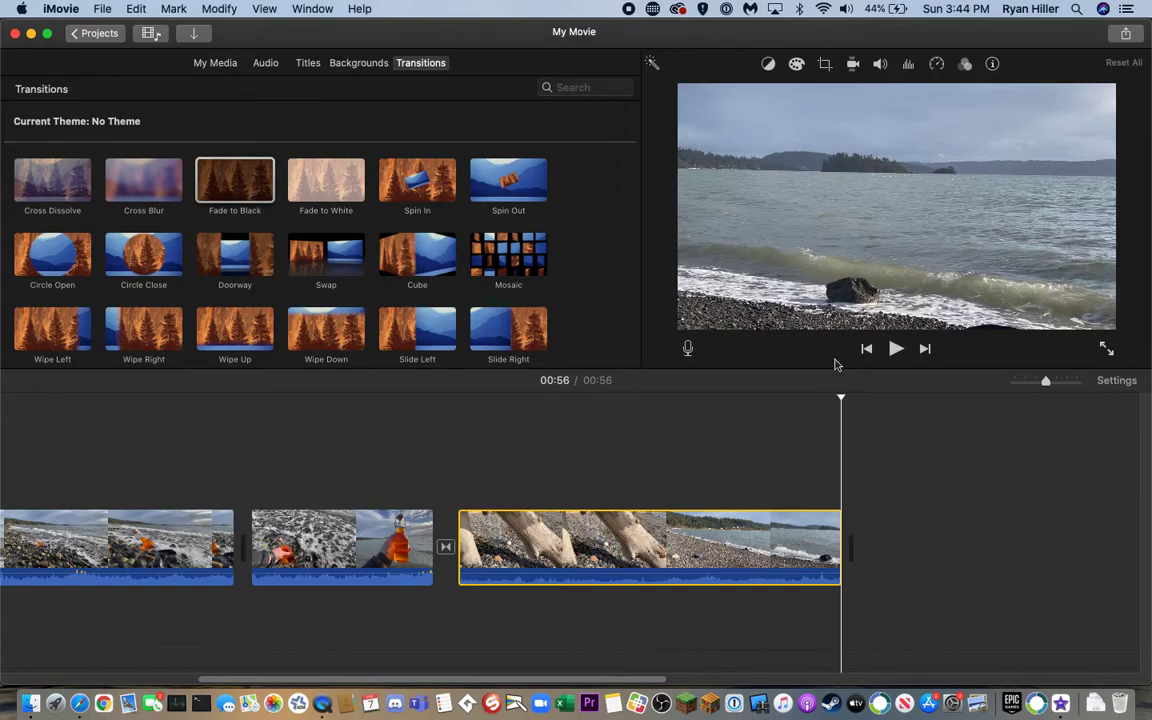
pyautogui.moveTo(226, 195); pyautogui.dragTo(765, 427)
pyautogui.moveTo(821, 505); pyautogui.dragTo(821, 506)
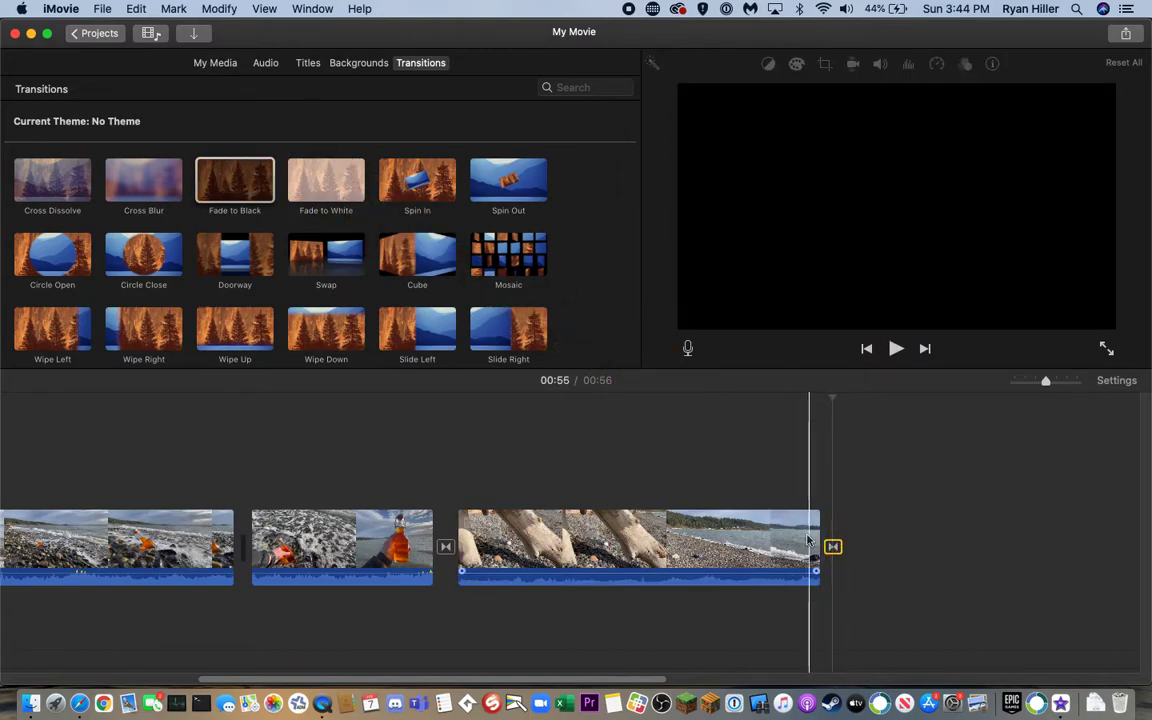
pyautogui.click(897, 349)
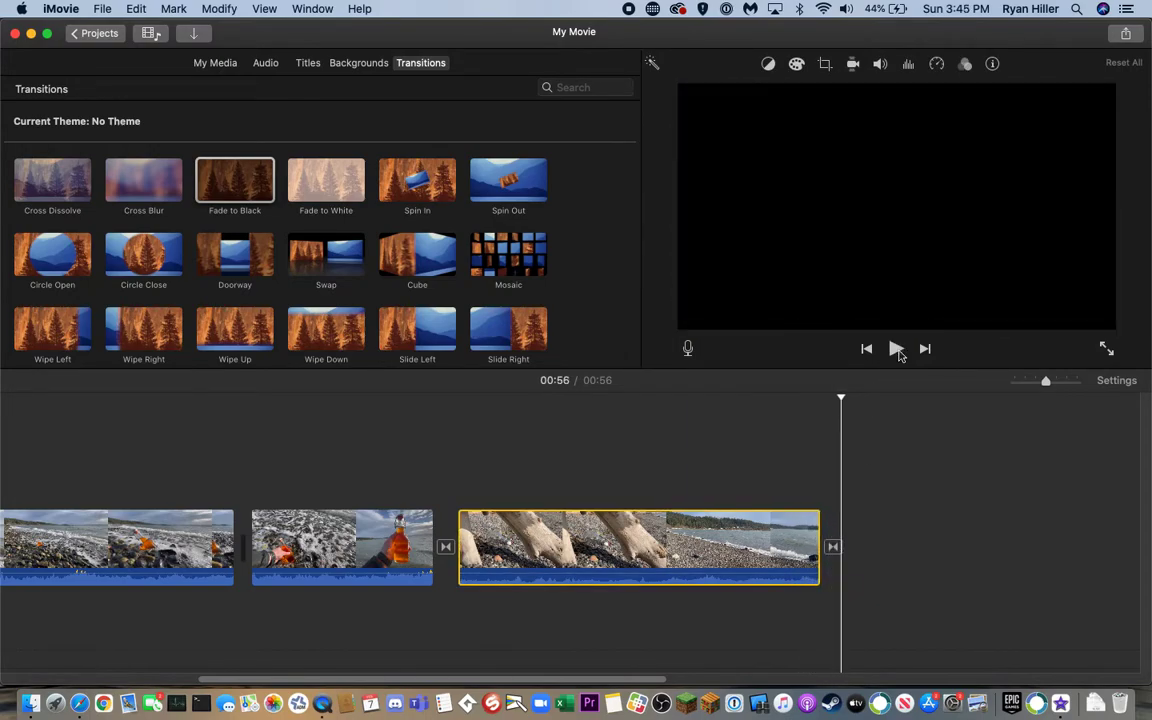
# - Try to set the duration of the closing Fade to Black transition to 3.0 s
pyautogui.doubleClick(832, 549)
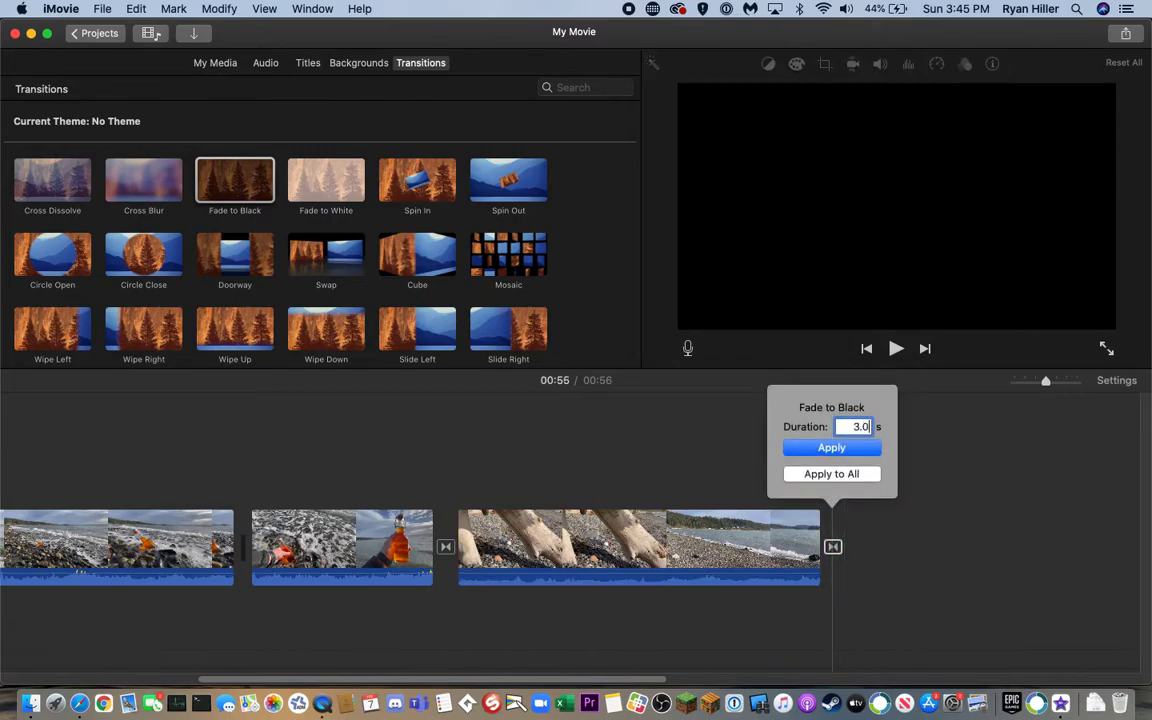
pyautogui.click(822, 450)
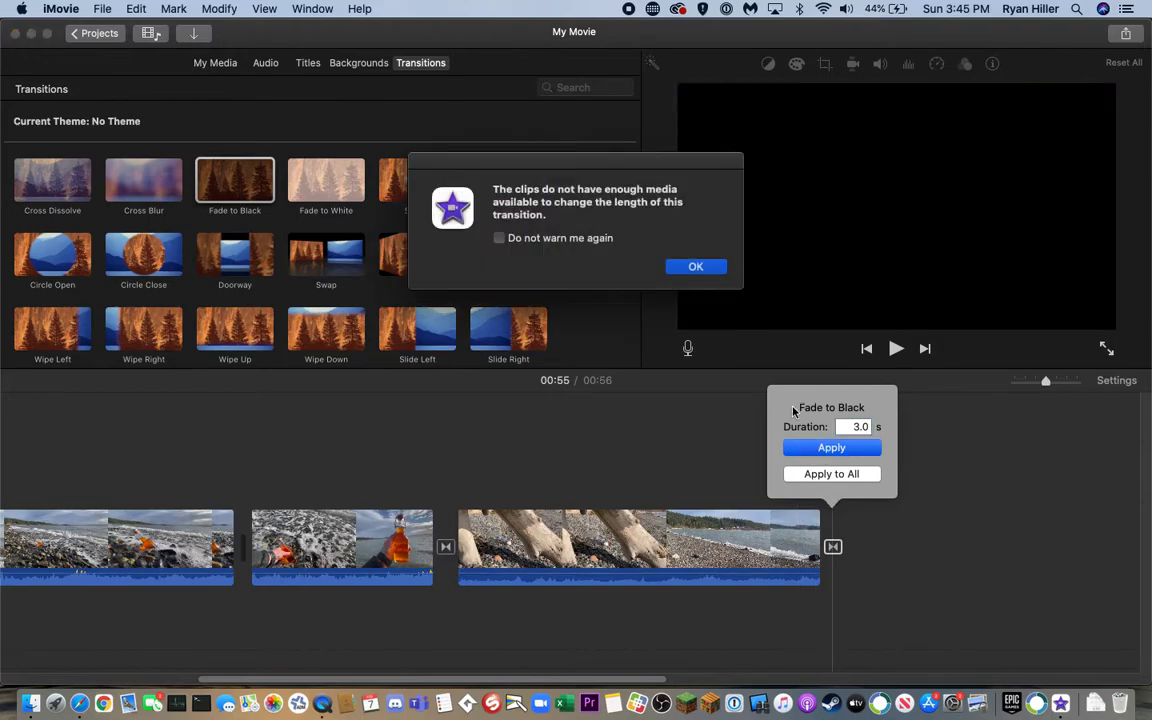
pyautogui.click(694, 267)
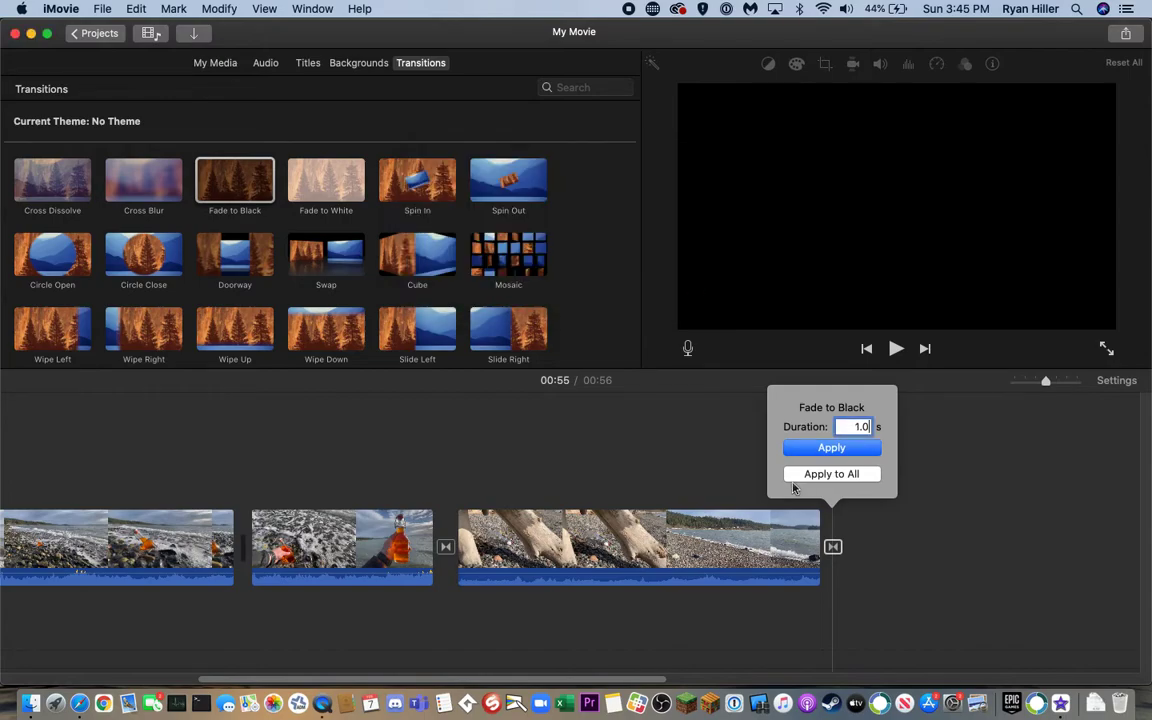
pyautogui.click(926, 497)
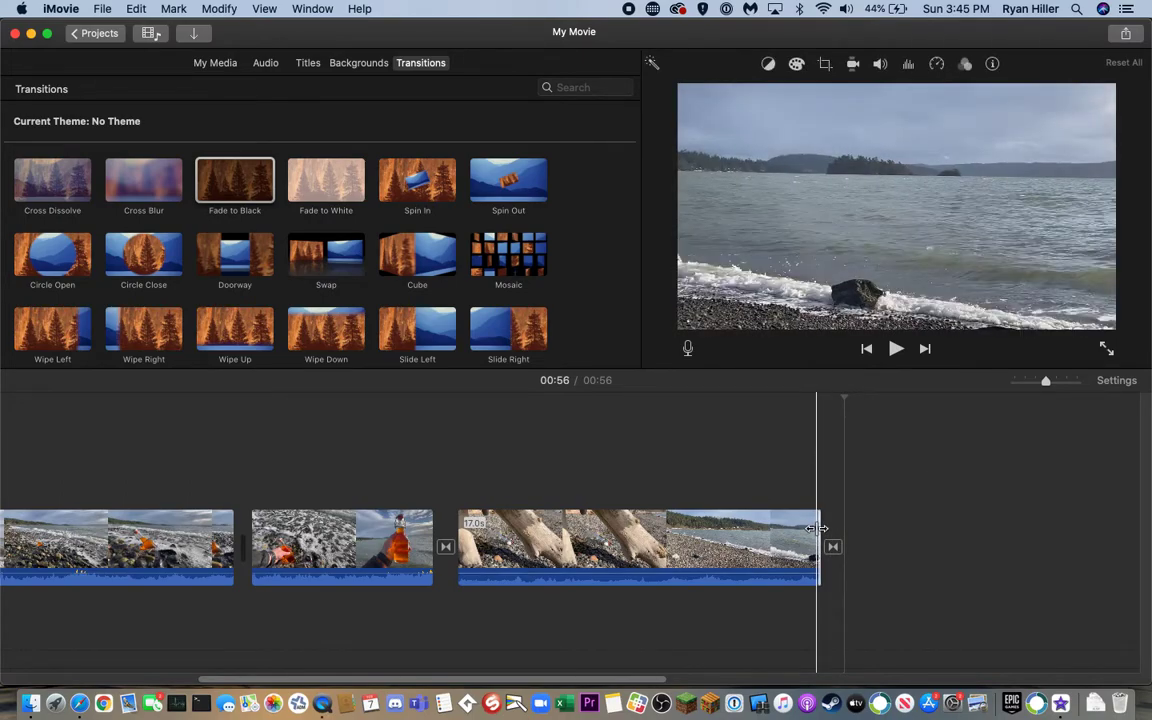
# - Trim about 2 s off the end of the last clip and lengthen its closing Fade to Black transition
pyautogui.moveTo(817, 528); pyautogui.dragTo(822, 528)
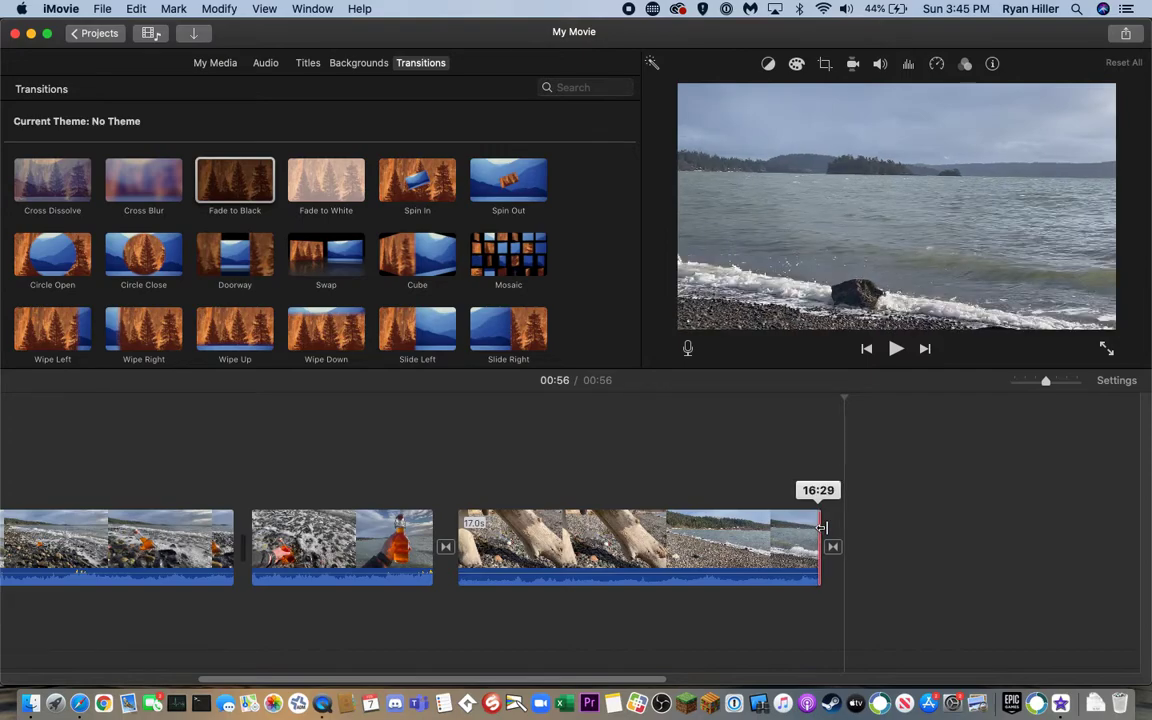
pyautogui.moveTo(815, 528); pyautogui.dragTo(768, 532)
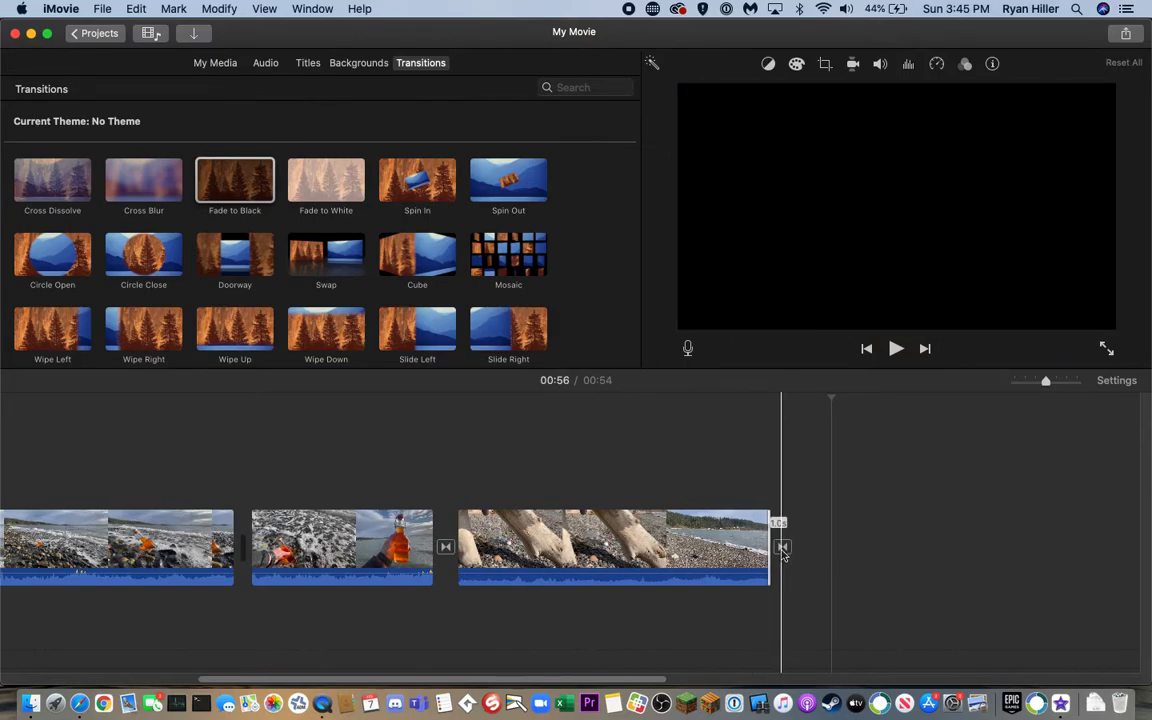
pyautogui.doubleClick(782, 546)
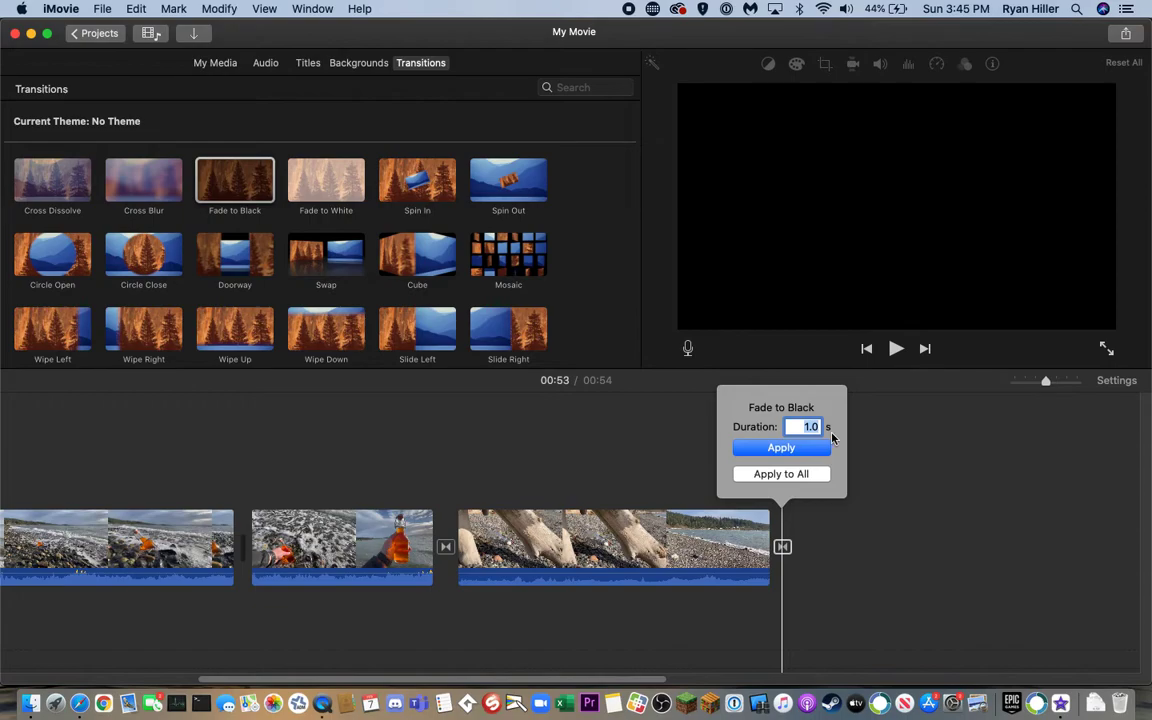
pyautogui.click(825, 448)
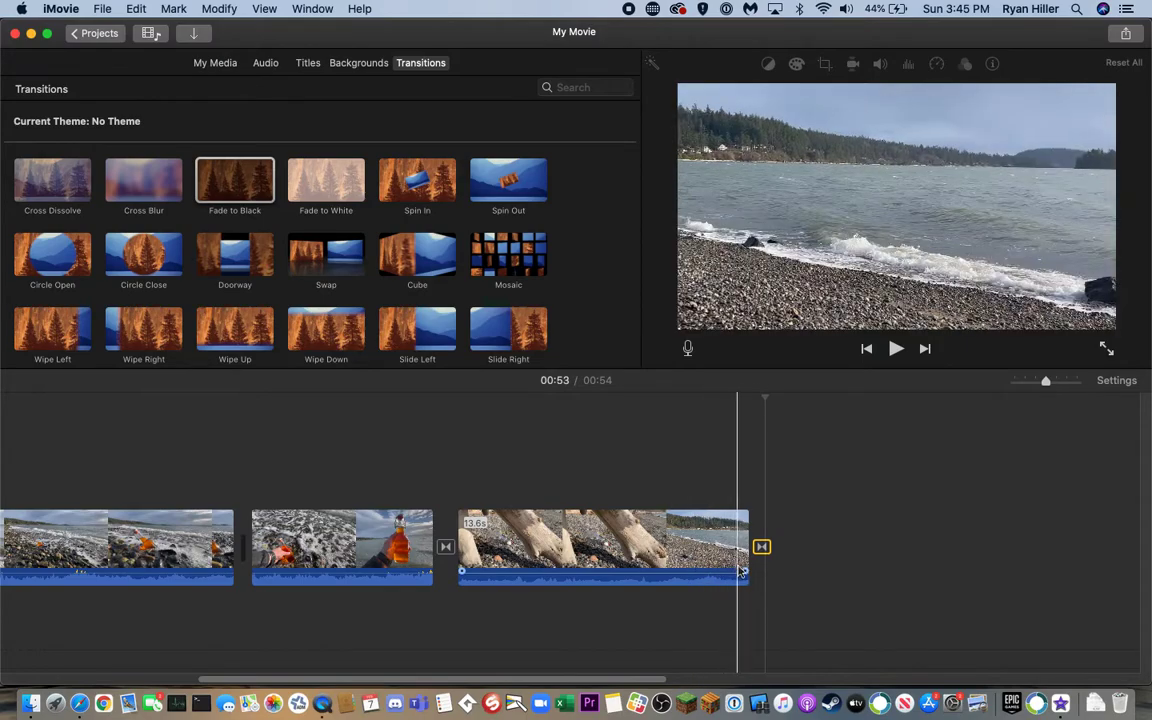
pyautogui.click(679, 545)
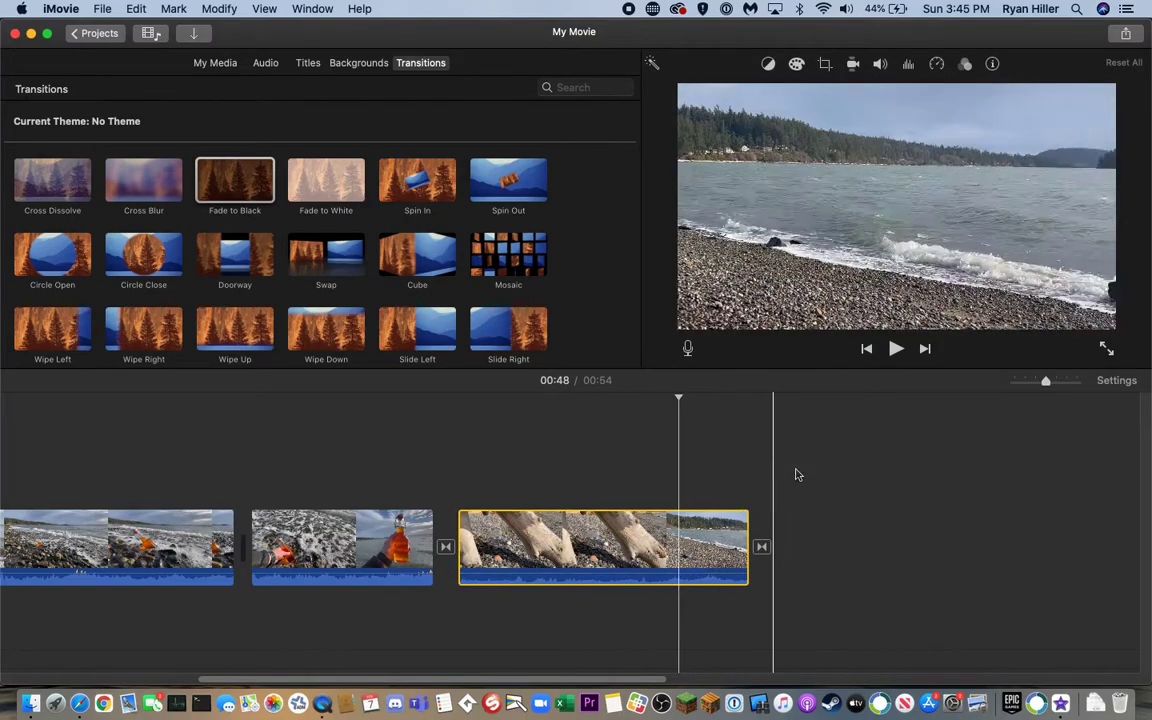
pyautogui.click(717, 540)
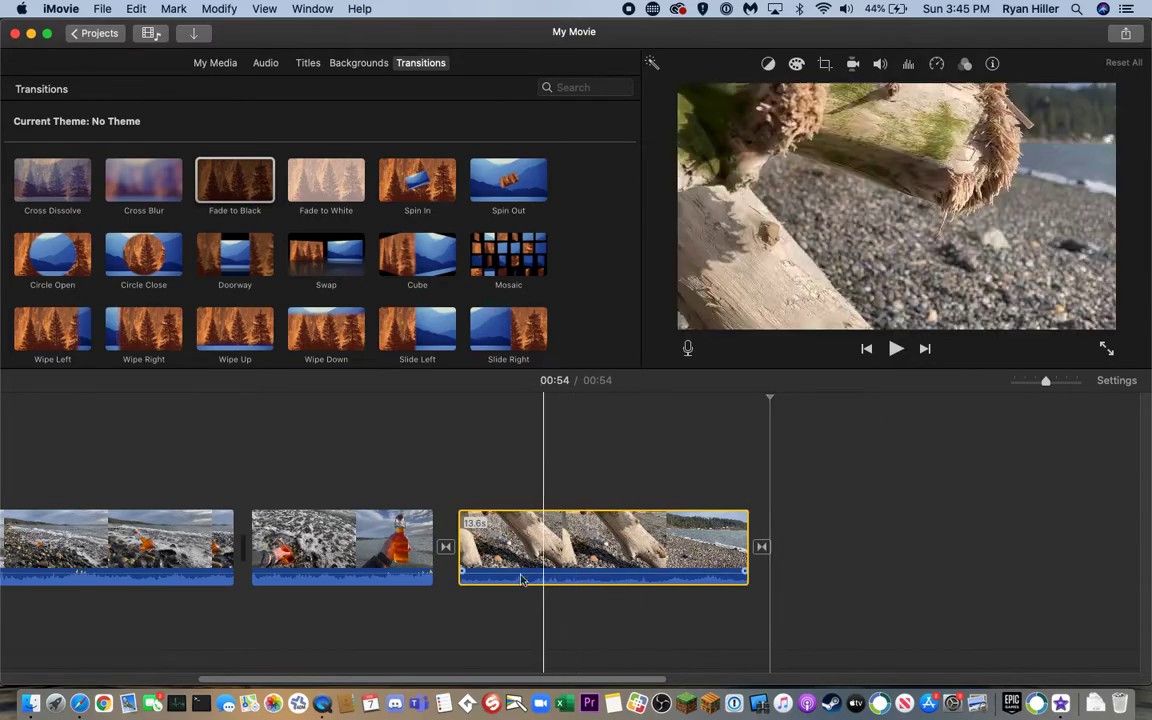
# - Try to set the Fade to Black transition before the last clip to a duration of 2 s
pyautogui.click(447, 548)
pyautogui.doubleClick(447, 548)
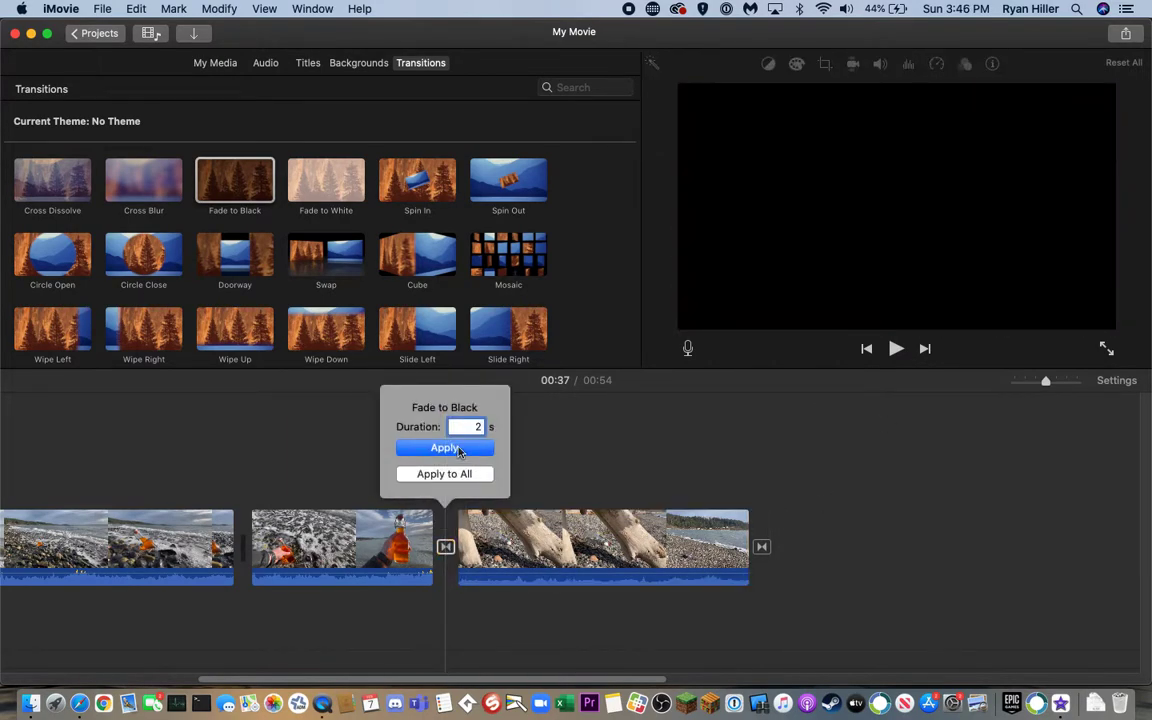
pyautogui.write('2')
pyautogui.click(446, 448)
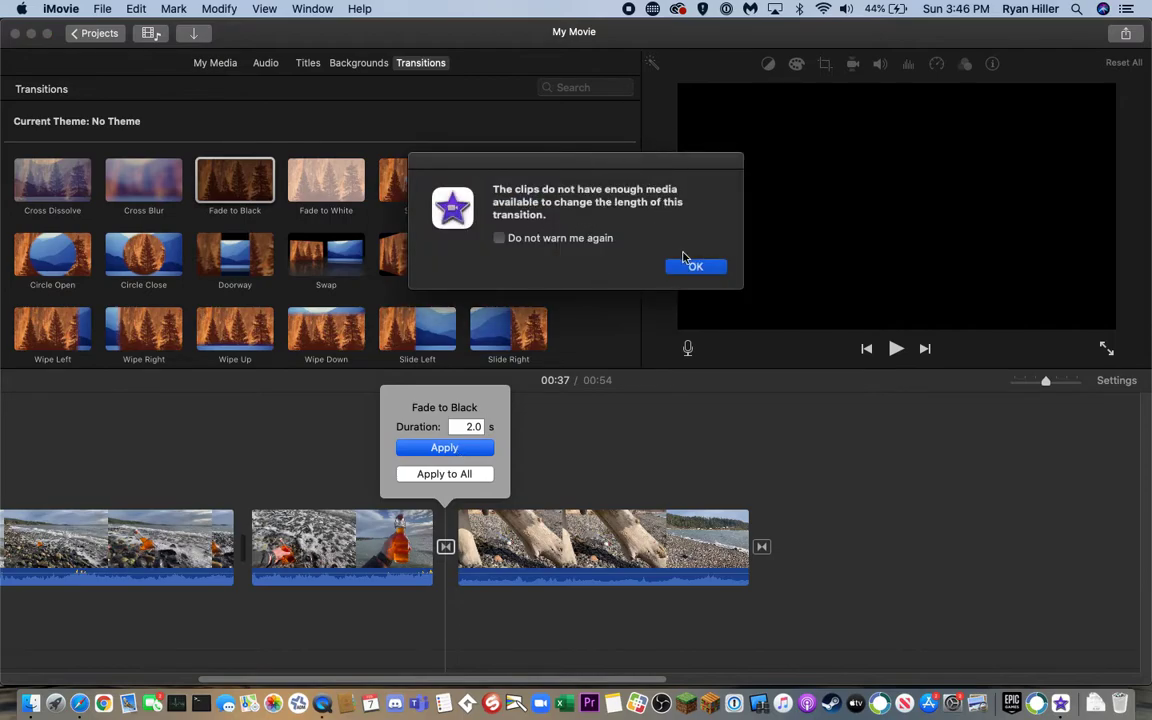
pyautogui.click(684, 267)
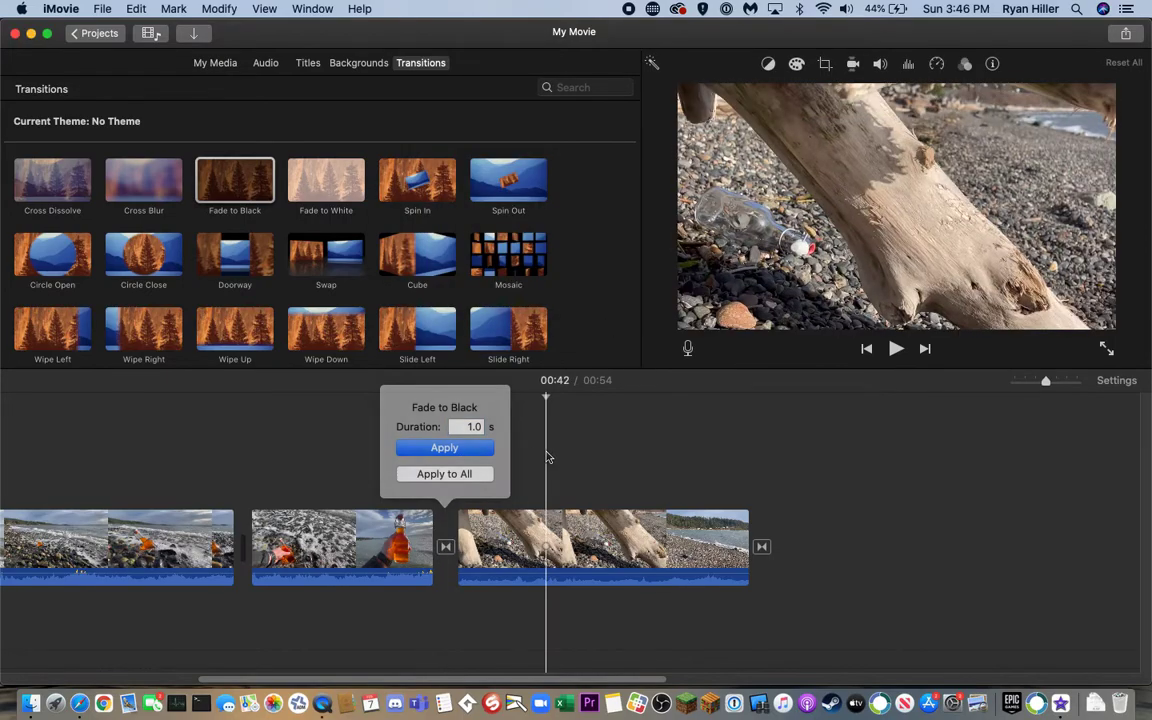
# - Trim the facing ends of the bottle clip and the last clip, and set the Fade to Black transition between them to 2 s
pyautogui.click(545, 462)
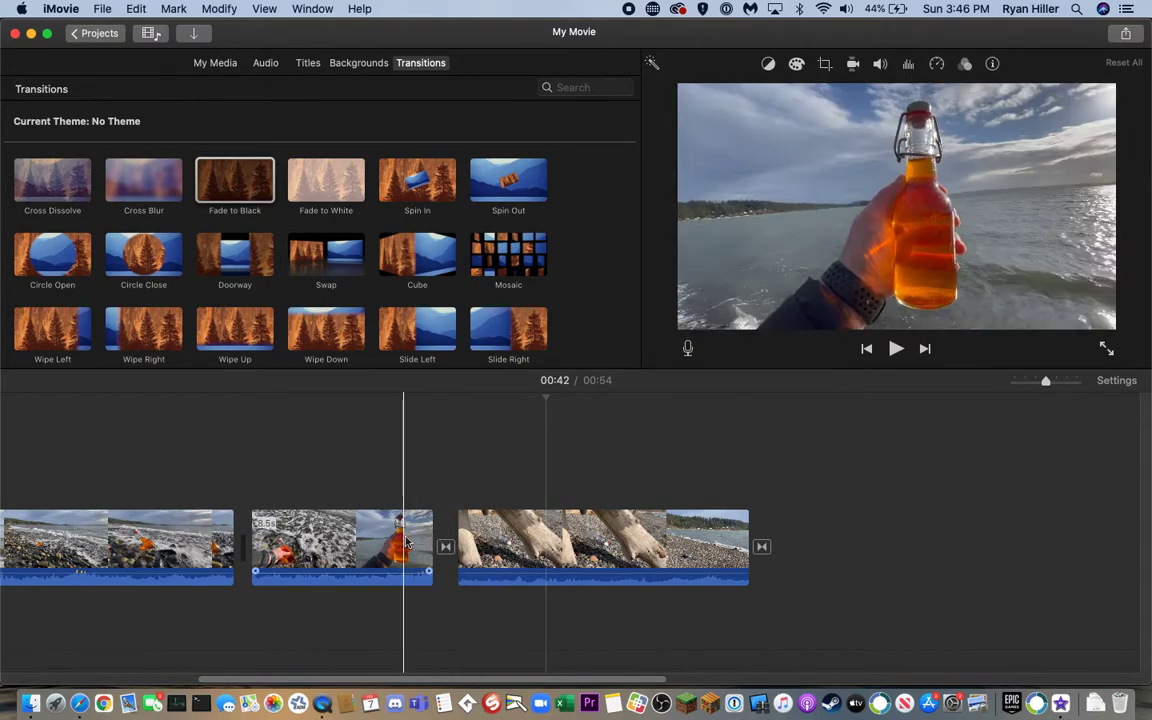
pyautogui.moveTo(432, 532)
pyautogui.mouseDown()
pyautogui.moveTo(403, 533)
pyautogui.moveTo(443, 532)
pyautogui.mouseUp()
pyautogui.doubleClick(434, 546)
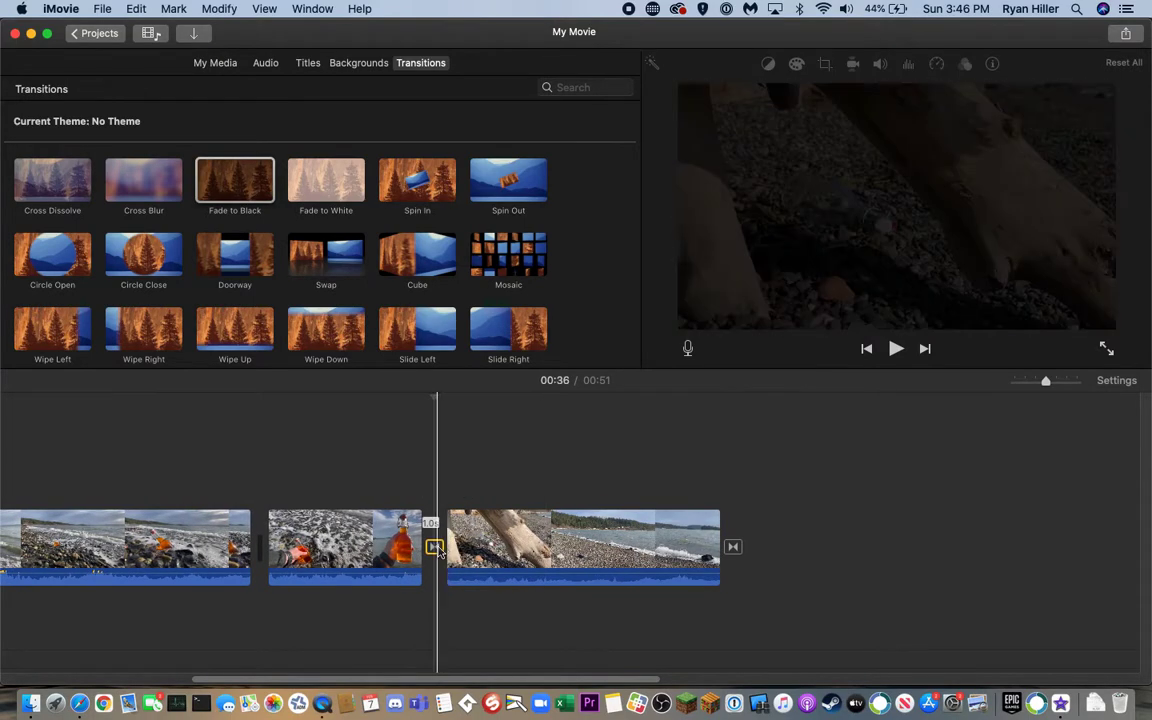
pyautogui.write('2')
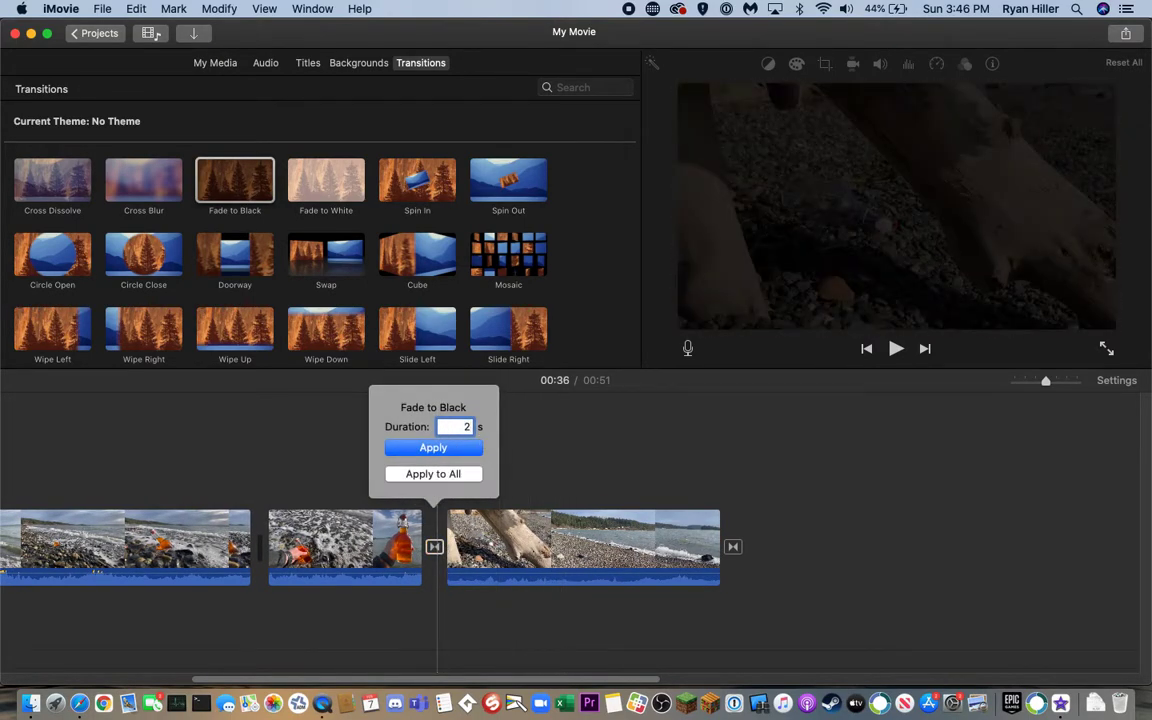
pyautogui.click(435, 447)
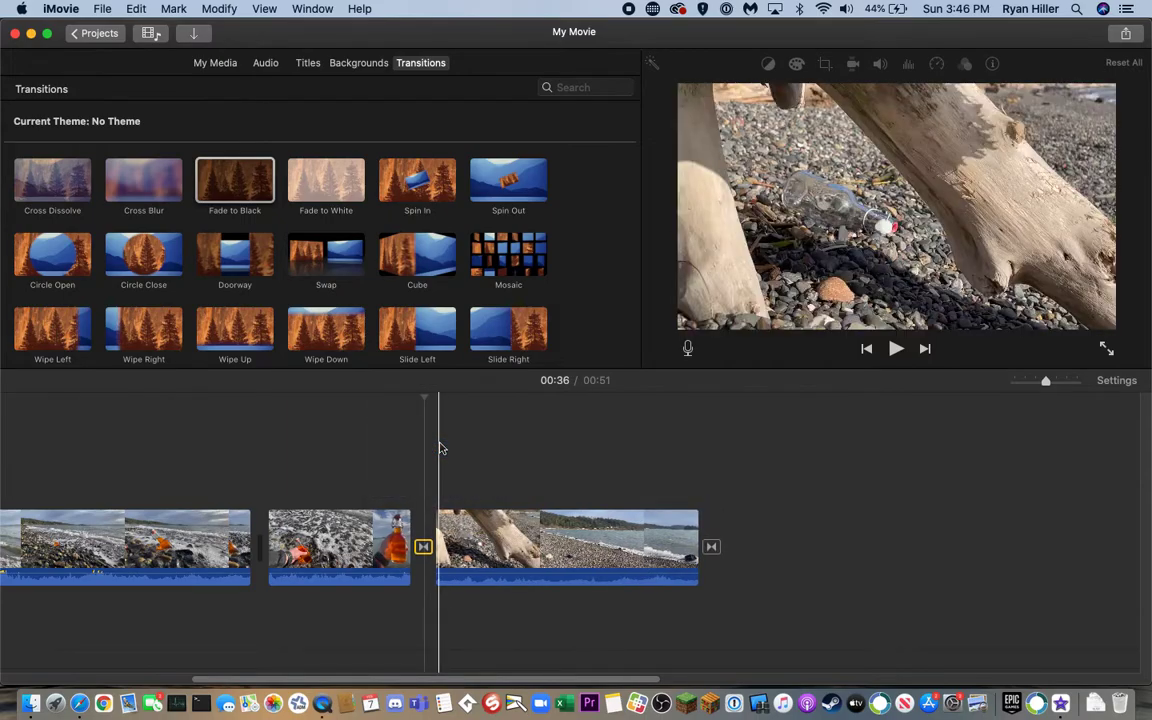
# - Play the movie from near the end of the bottle clip to preview the Fade to Black transition into the last clip
pyautogui.click(390, 548)
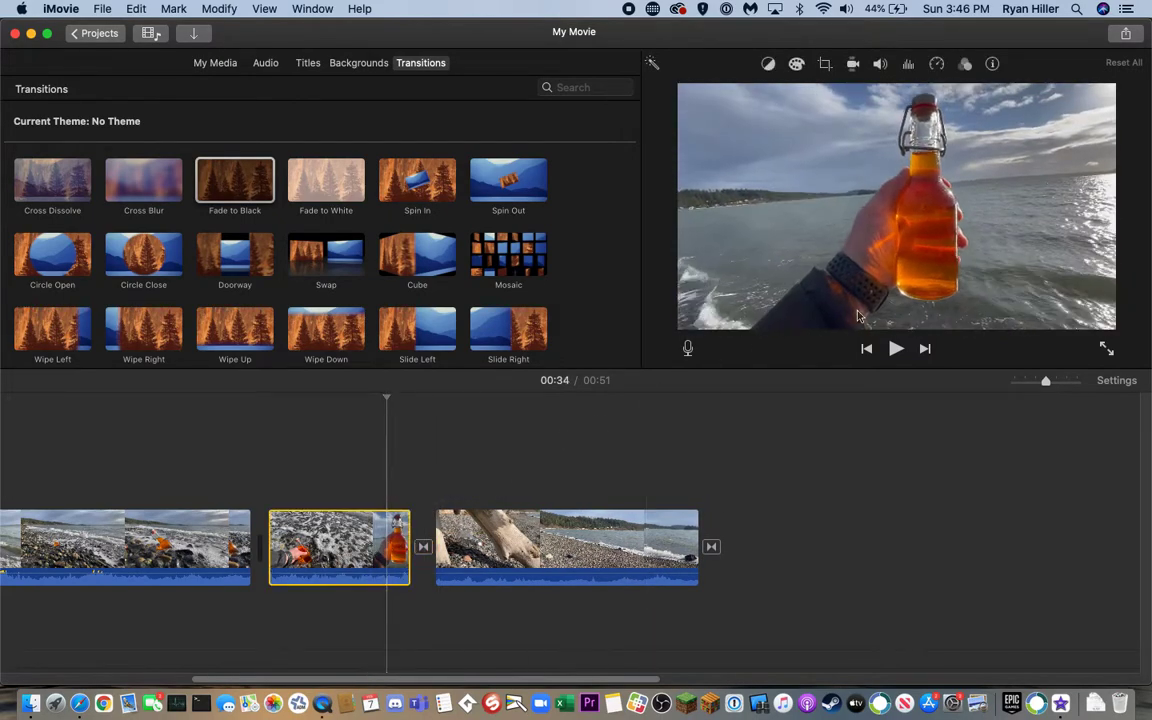
pyautogui.click(896, 348)
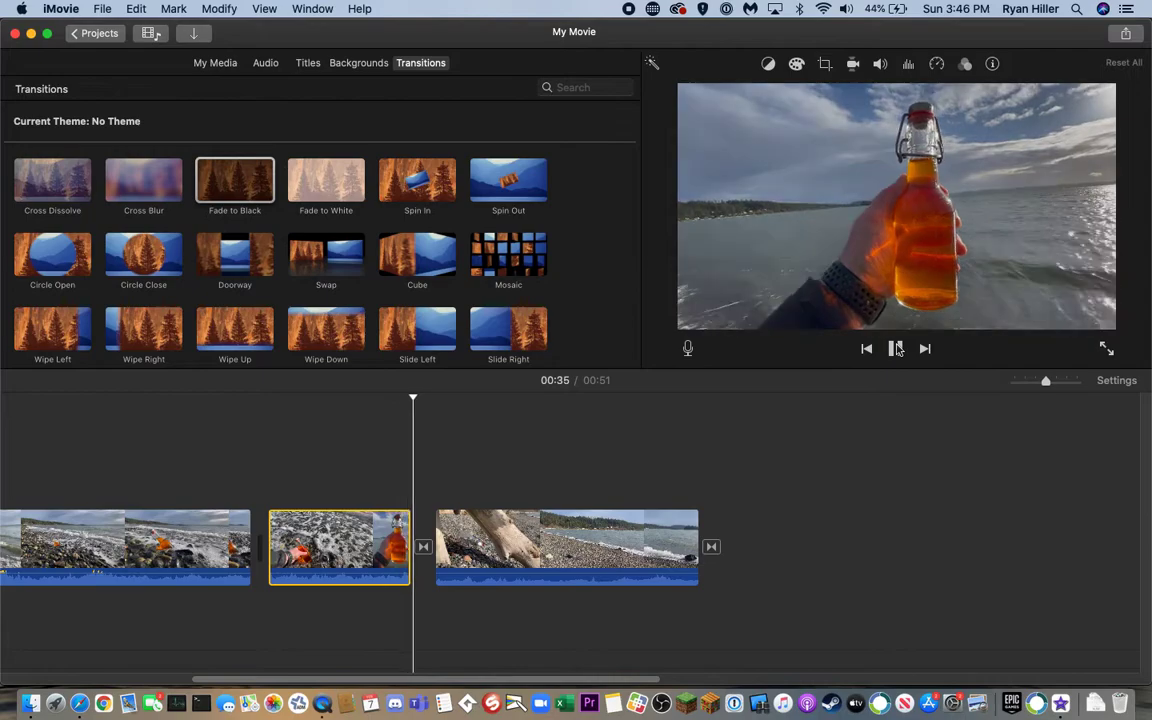